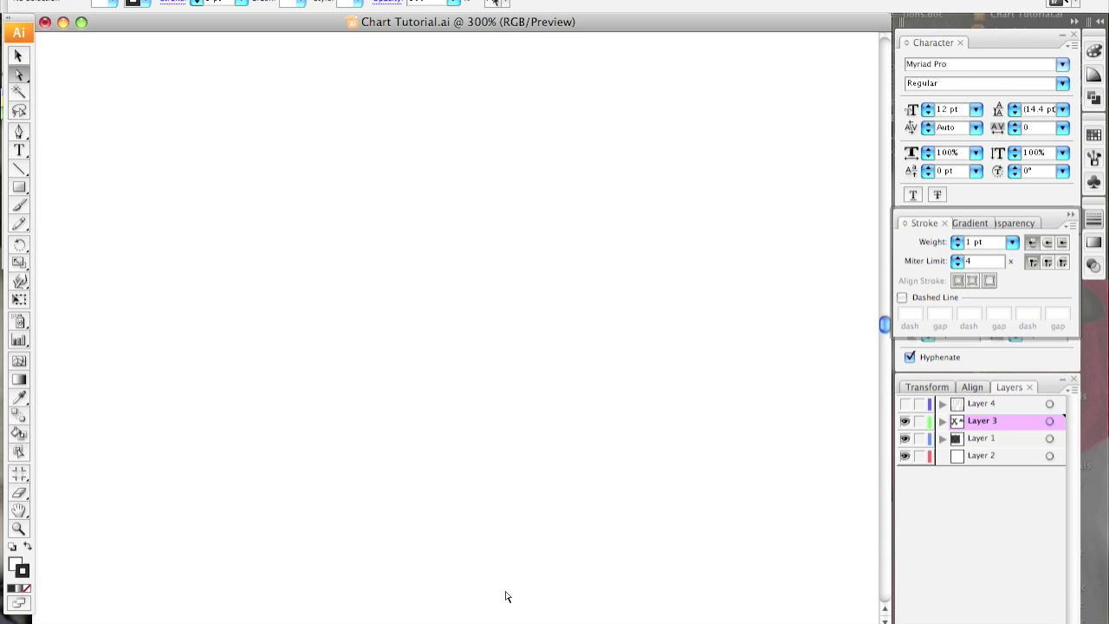
# Show the document grid and check that Snap to Grid is turned on
pyautogui.click(446, 20)
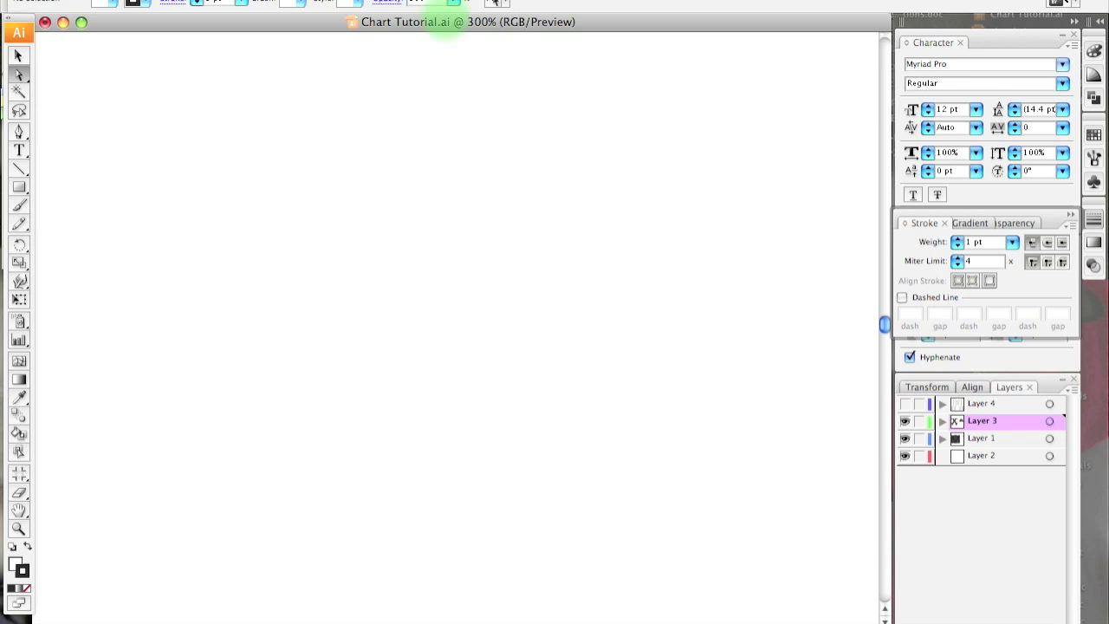
pyautogui.click(447, 17)
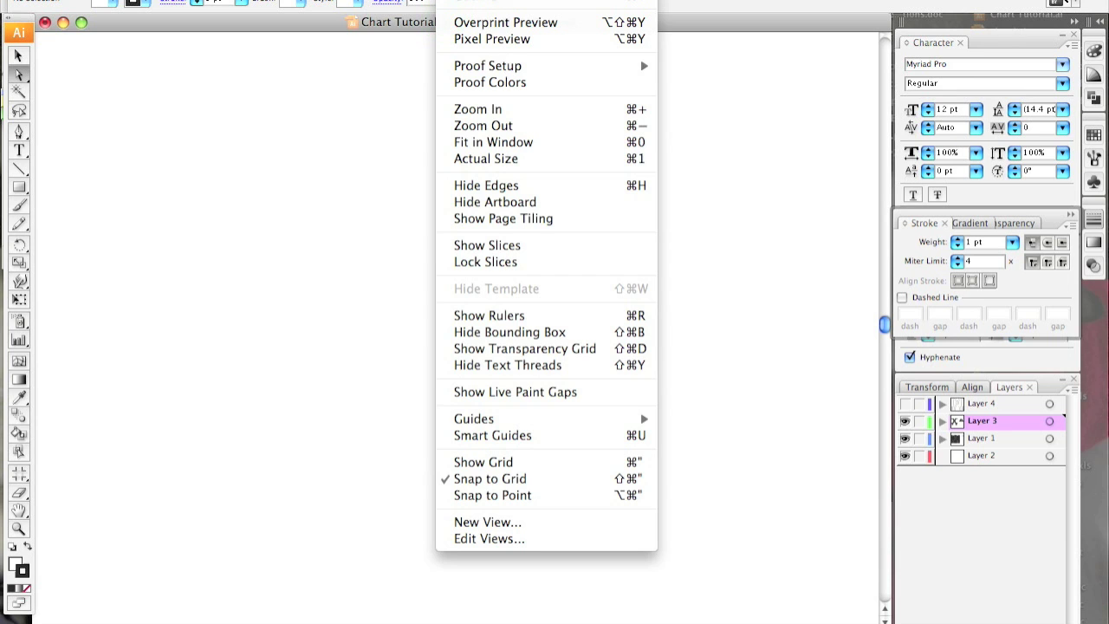
pyautogui.click(483, 464)
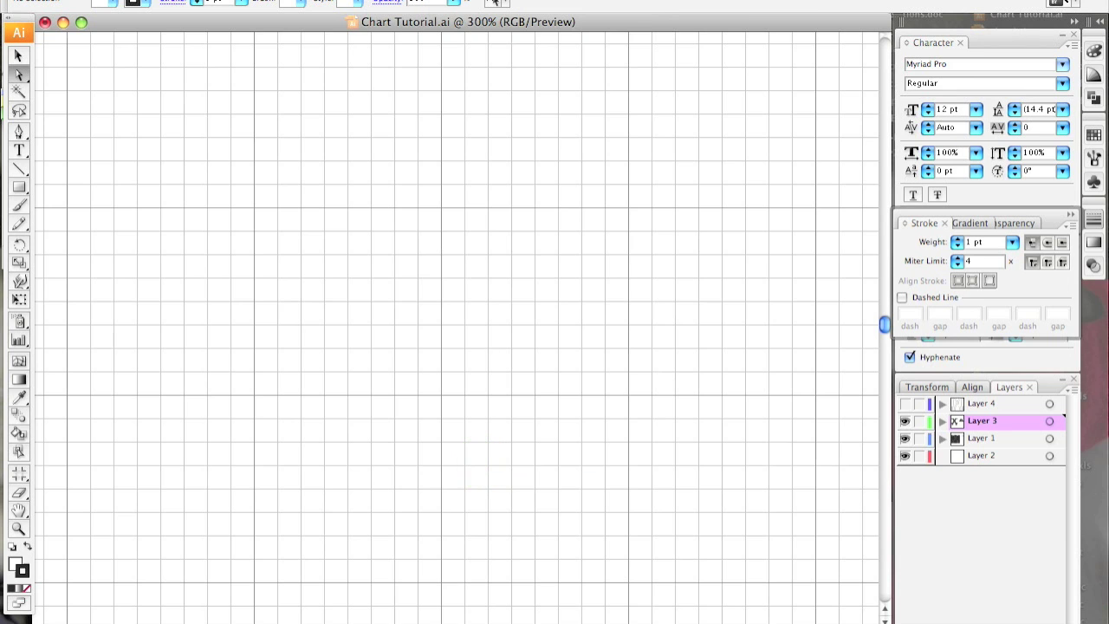
pyautogui.click(492, 1)
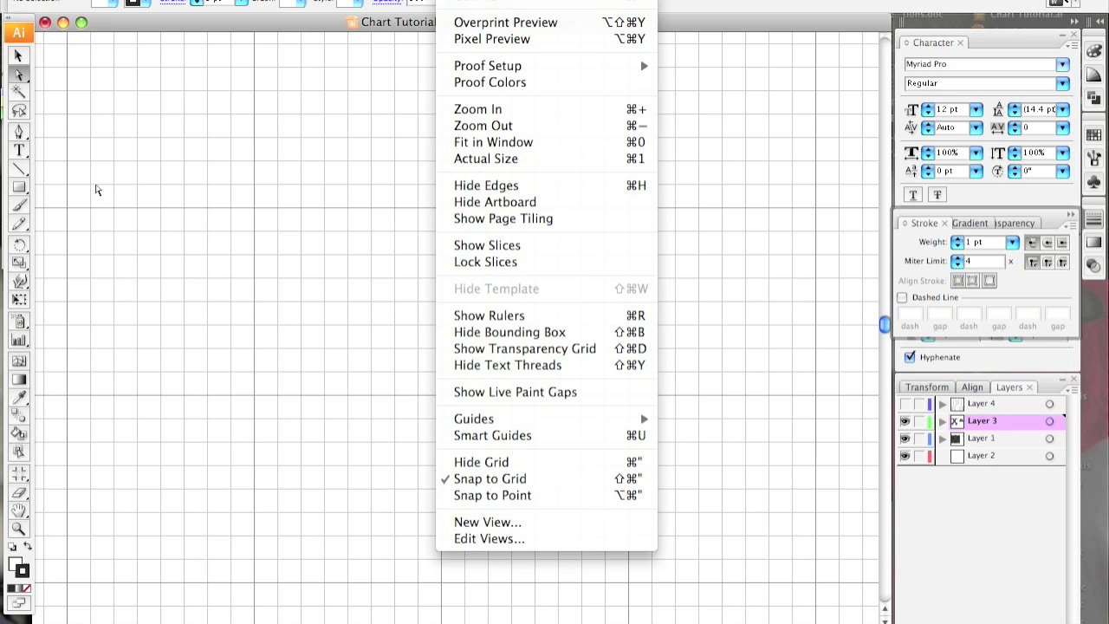
# Draw a rectangle four grid squares wide and one square tall, with no fill and a 0.25 pt dark stroke
pyautogui.click(24, 191)
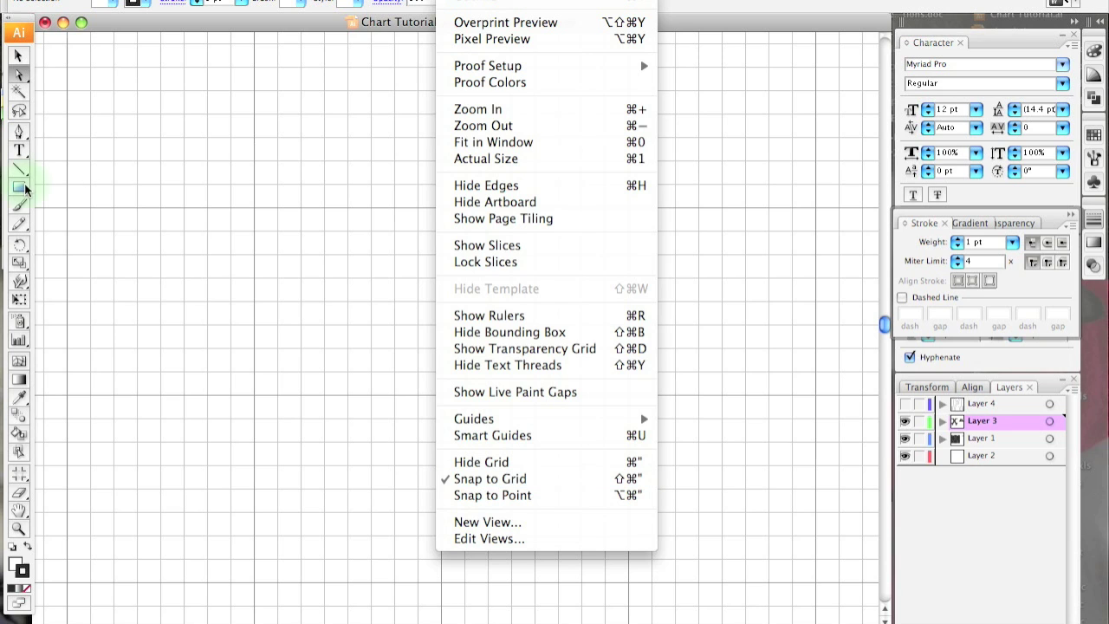
pyautogui.click(17, 567)
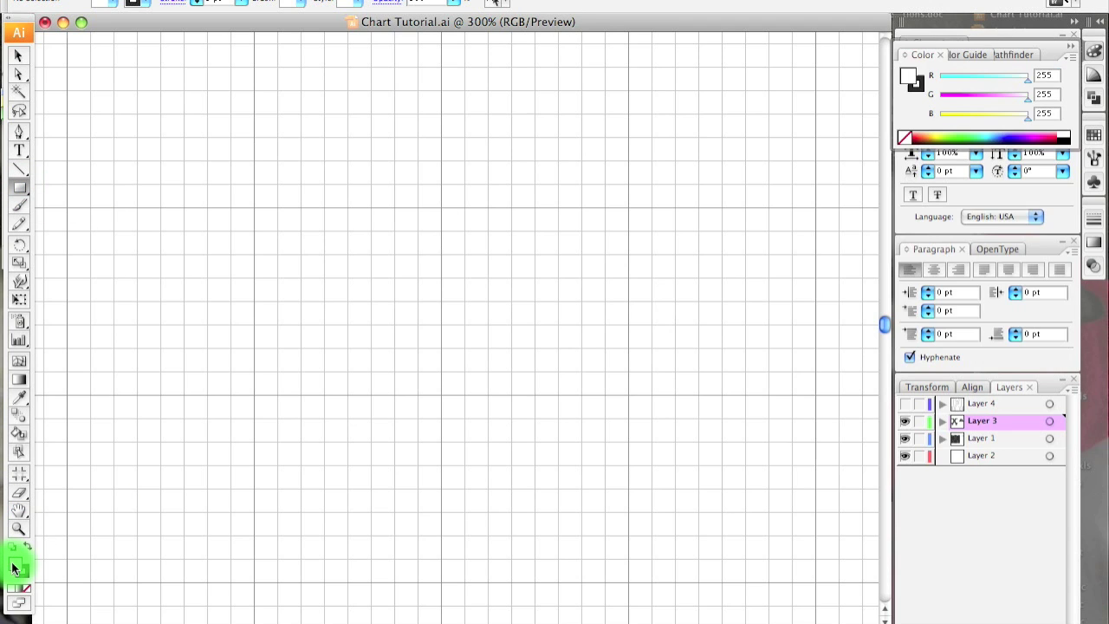
pyautogui.click(26, 592)
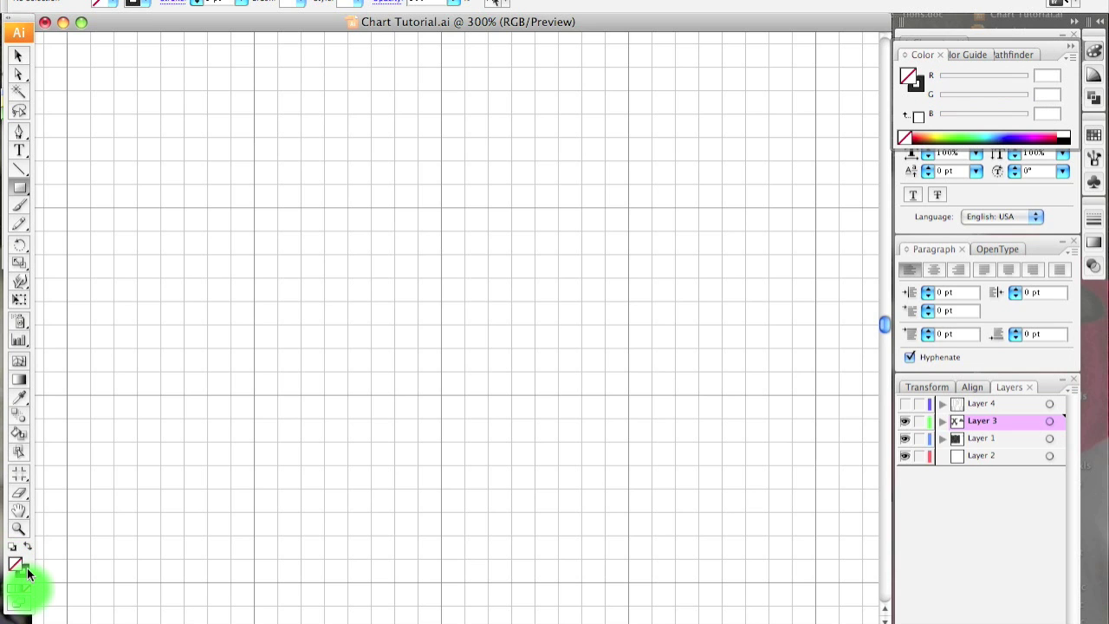
pyautogui.click(24, 570)
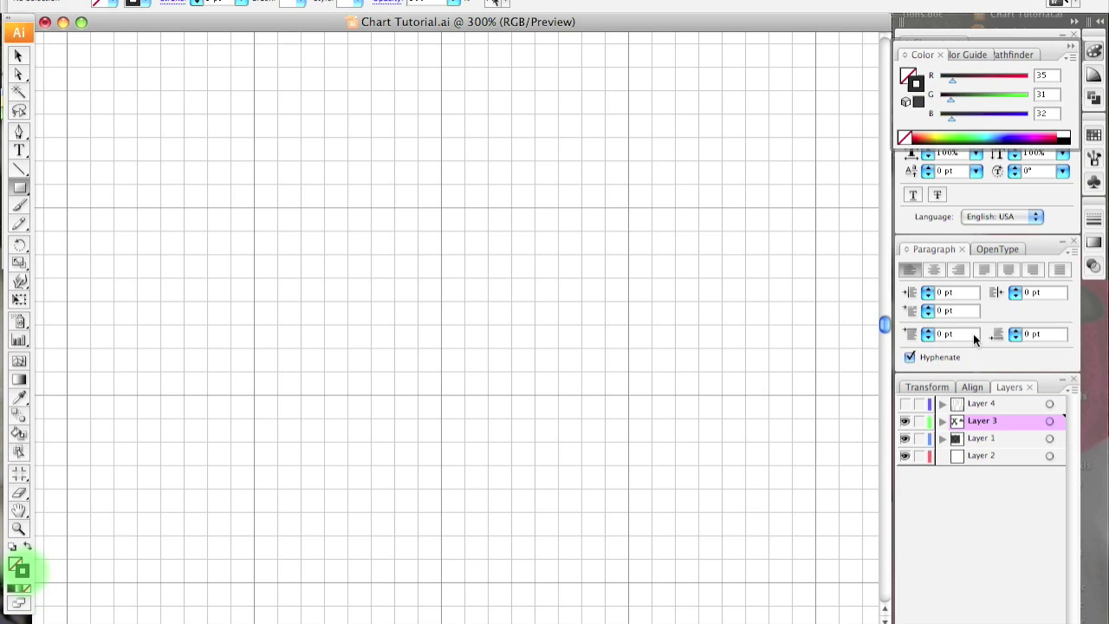
pyautogui.click(1094, 219)
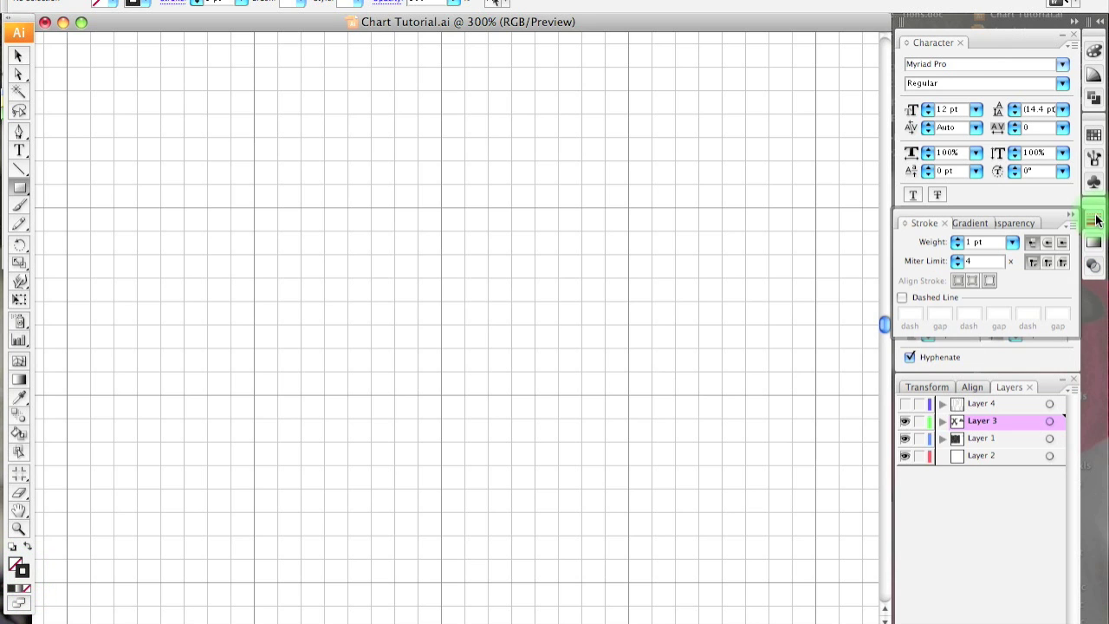
pyautogui.click(1010, 242)
pyautogui.click(973, 187)
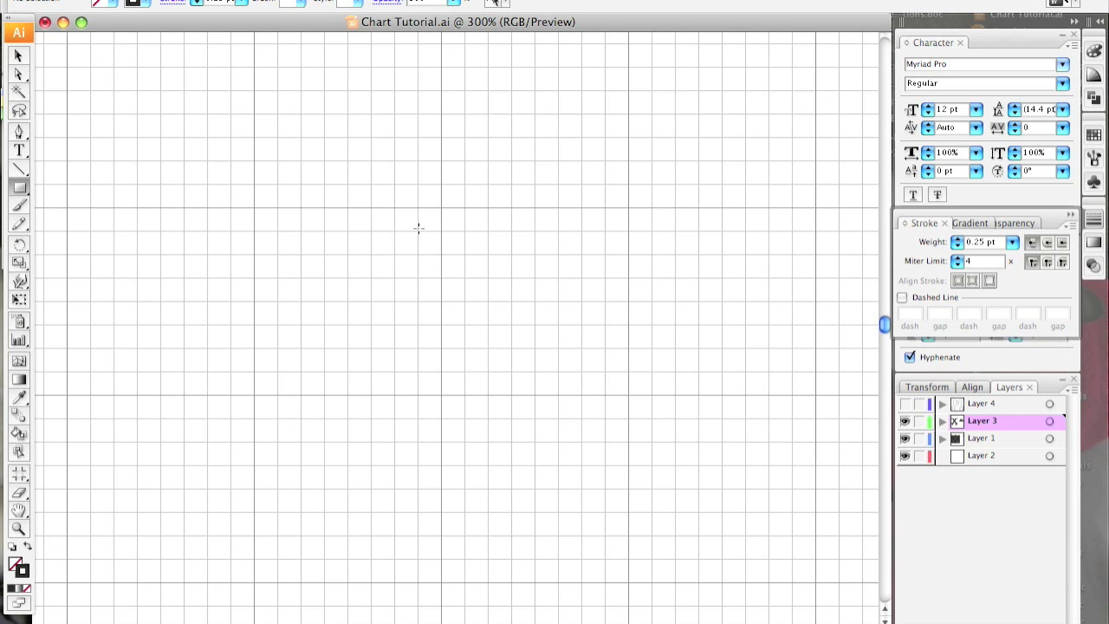
pyautogui.click(443, 207)
pyautogui.moveTo(443, 208); pyautogui.dragTo(532, 231)
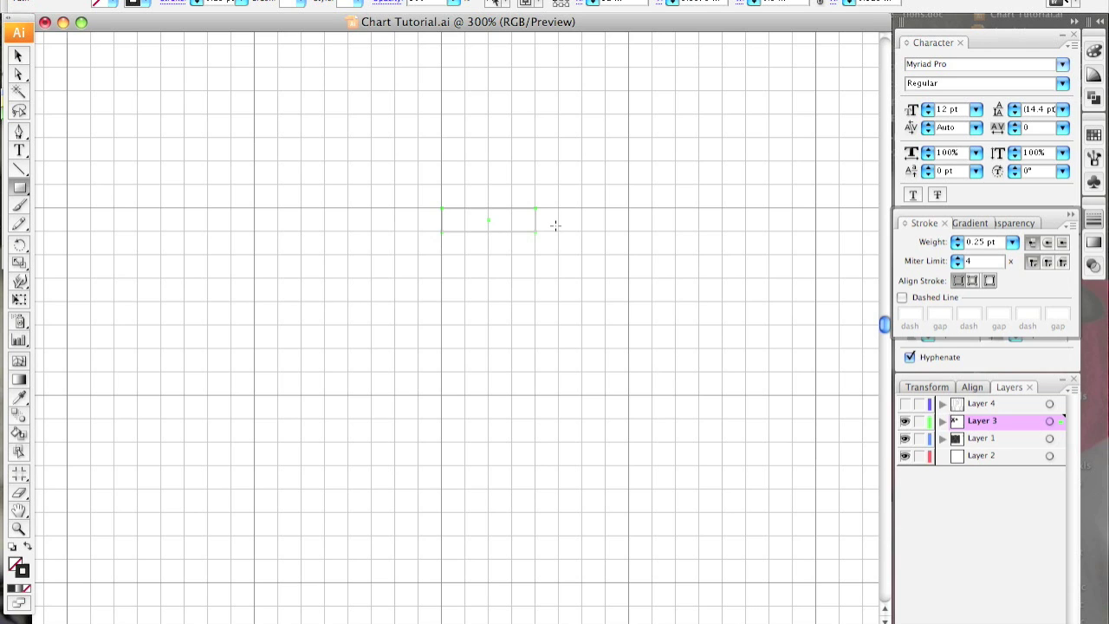
# Deselect the rectangle and set the stroke weight to 0.75 pt for the Line Segment tool
pyautogui.click(18, 171)
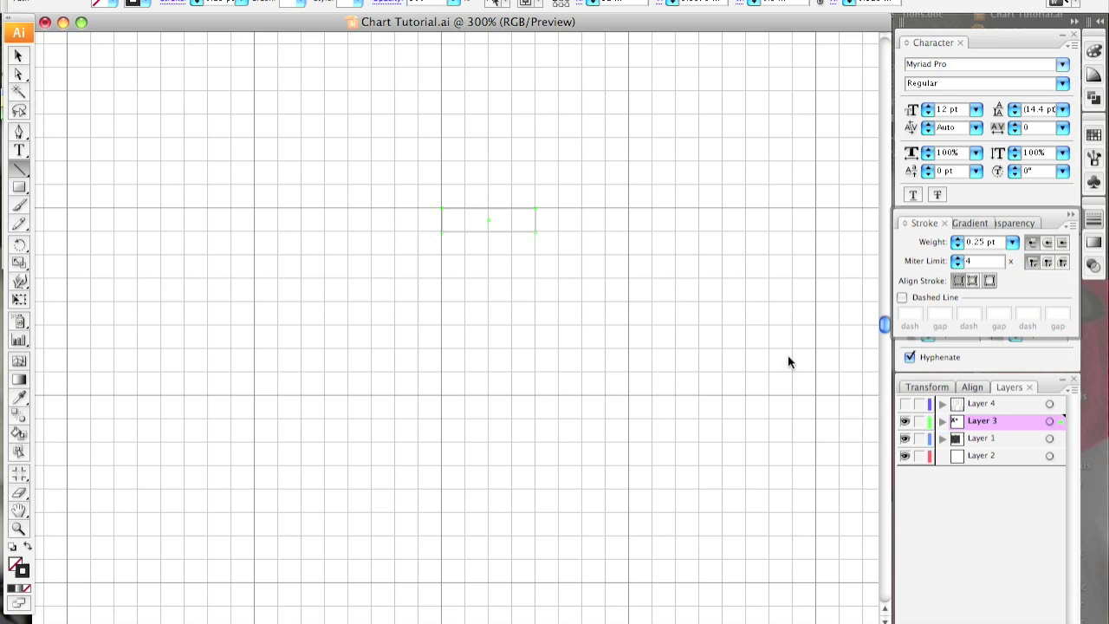
pyautogui.click(1011, 243)
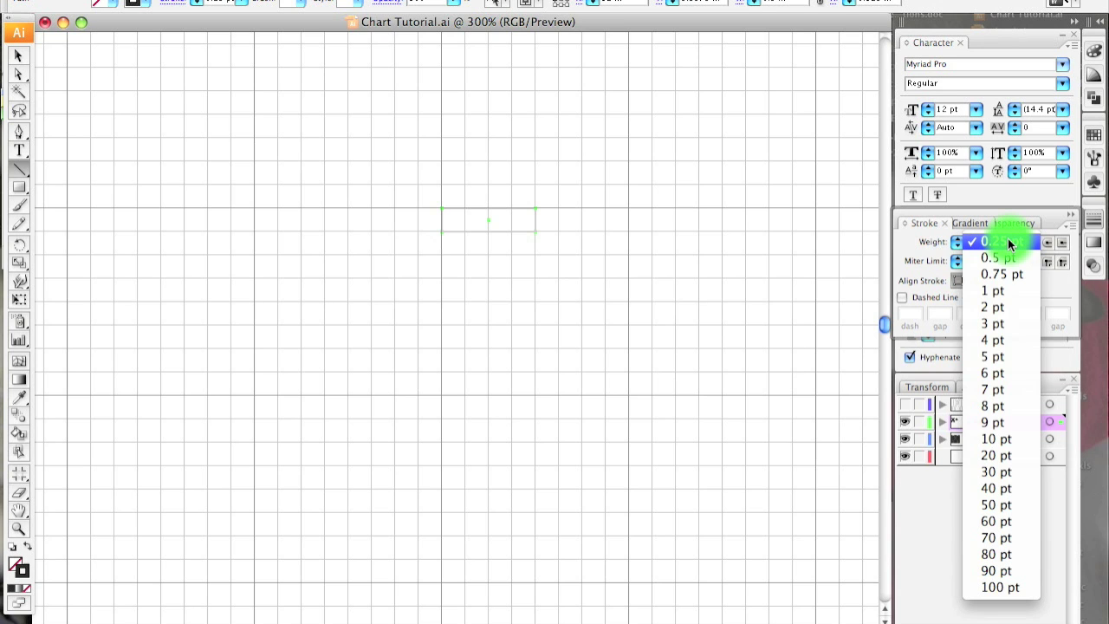
pyautogui.click(1008, 270)
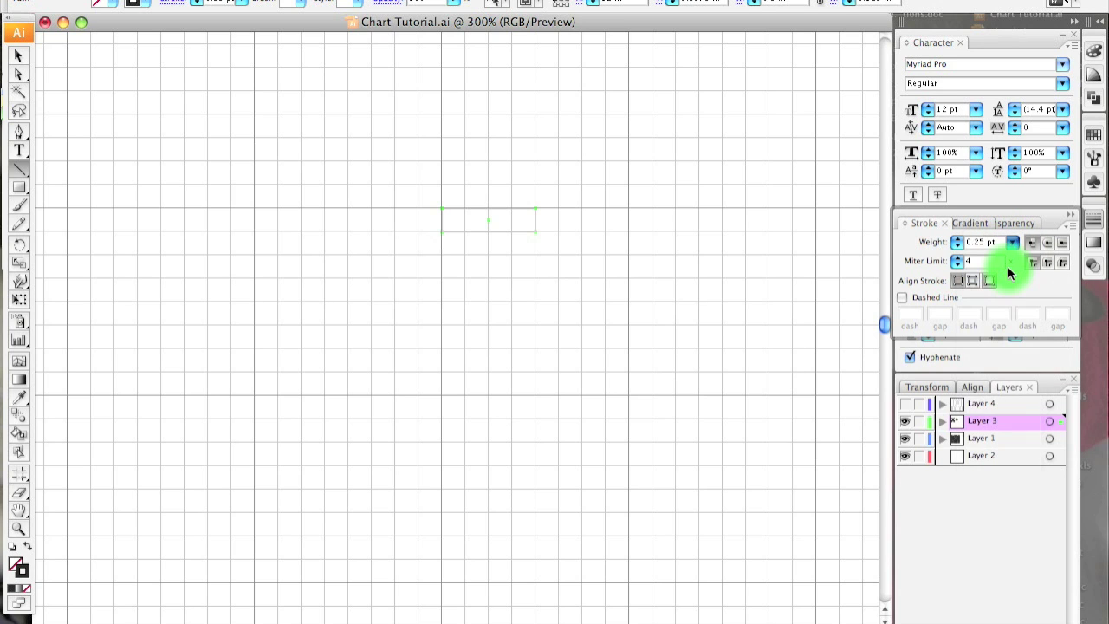
pyautogui.press('Down')
pyautogui.press('Down')
pyautogui.press('super+shift+a')
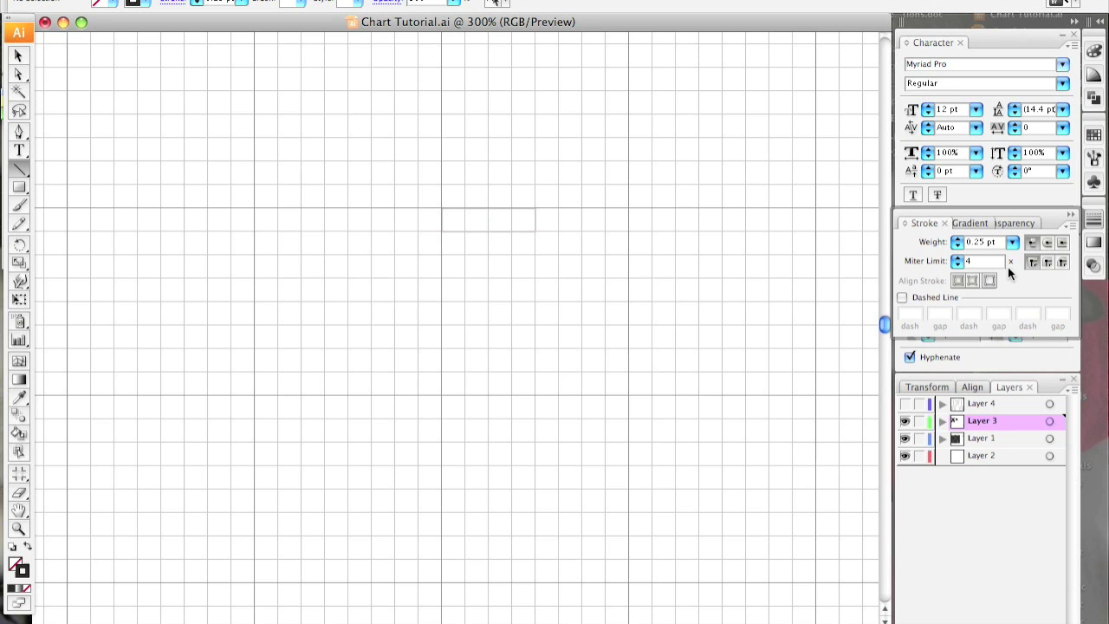
pyautogui.moveTo(1009, 245); pyautogui.dragTo(1004, 278)
# Draw two parallel diagonal lines inside the rectangle, each spanning two grid squares and sloping down to the right
pyautogui.click(534, 230)
pyautogui.moveTo(534, 230); pyautogui.dragTo(490, 215)
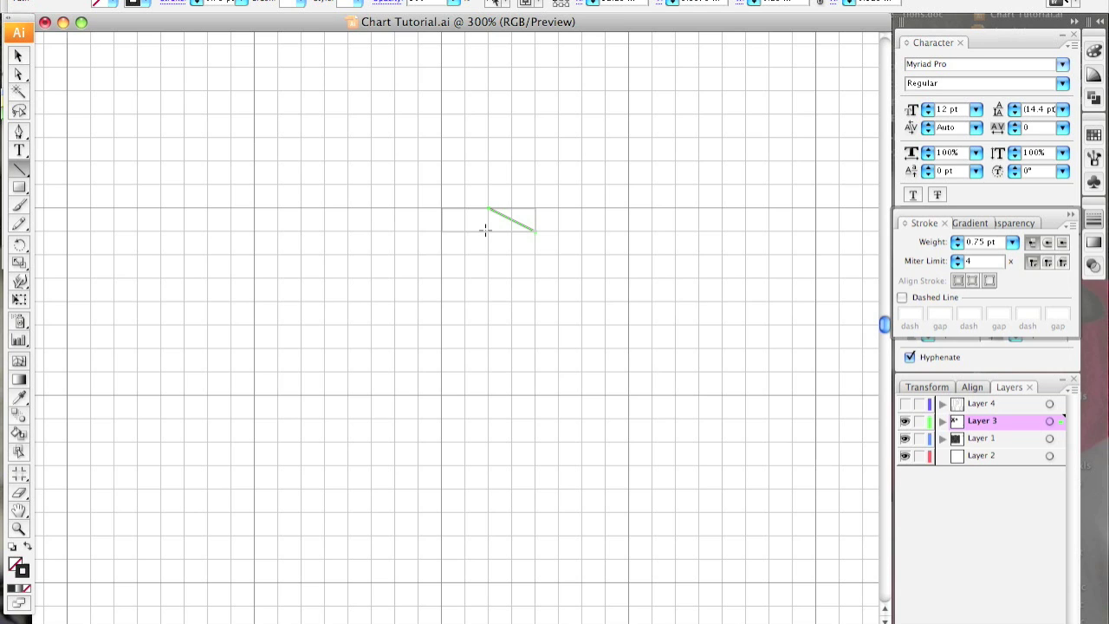
pyautogui.moveTo(486, 230); pyautogui.dragTo(441, 208)
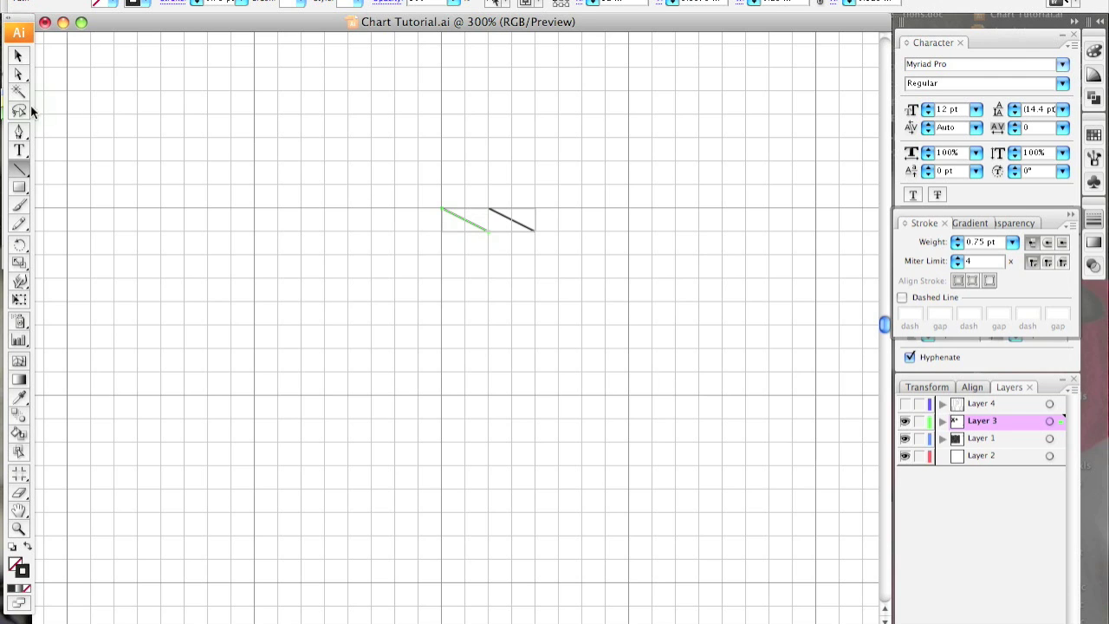
# Select both diagonal lines and create a mirrored copy of them with Reflect across the vertical axis
pyautogui.click(19, 55)
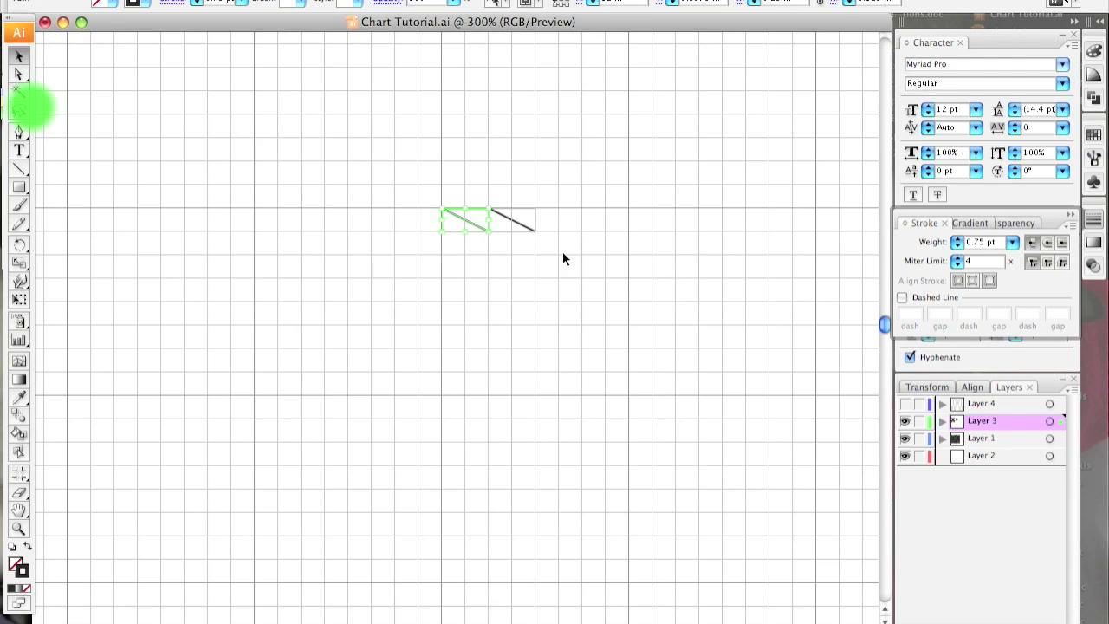
pyautogui.keyDown('shift'); pyautogui.click(522, 225); pyautogui.keyUp('shift')
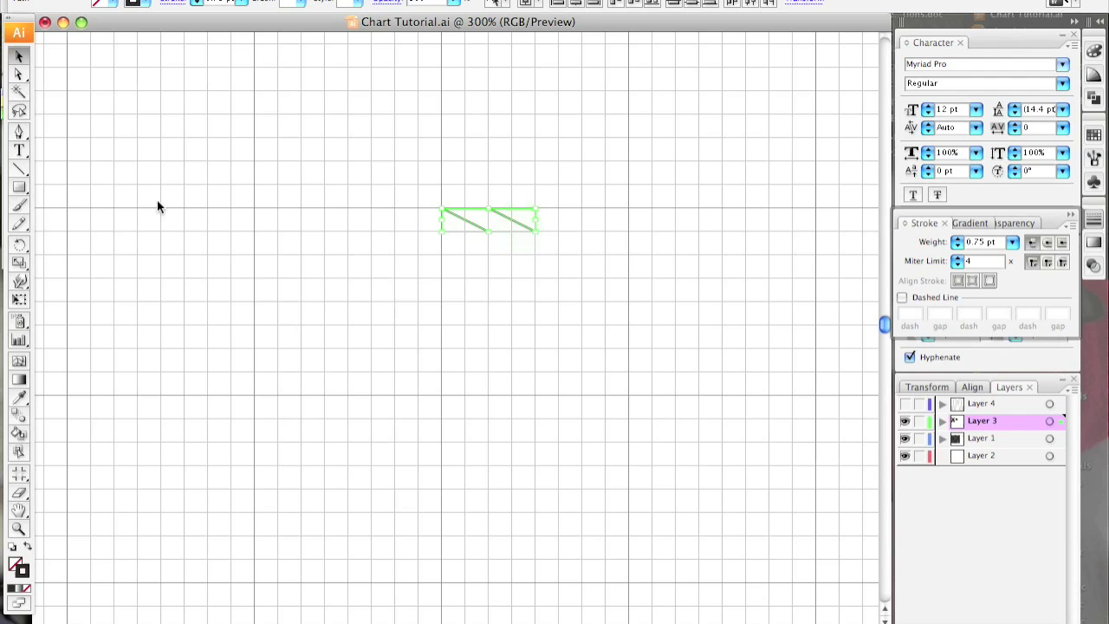
pyautogui.moveTo(19, 244); pyautogui.dragTo(74, 265)
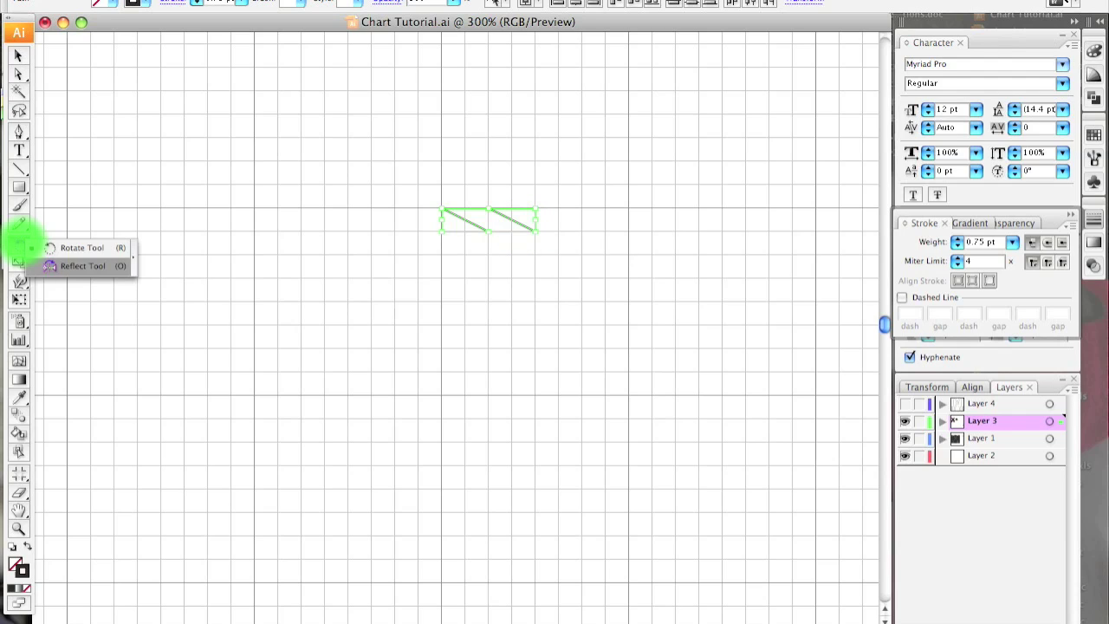
pyautogui.doubleClick(19, 245)
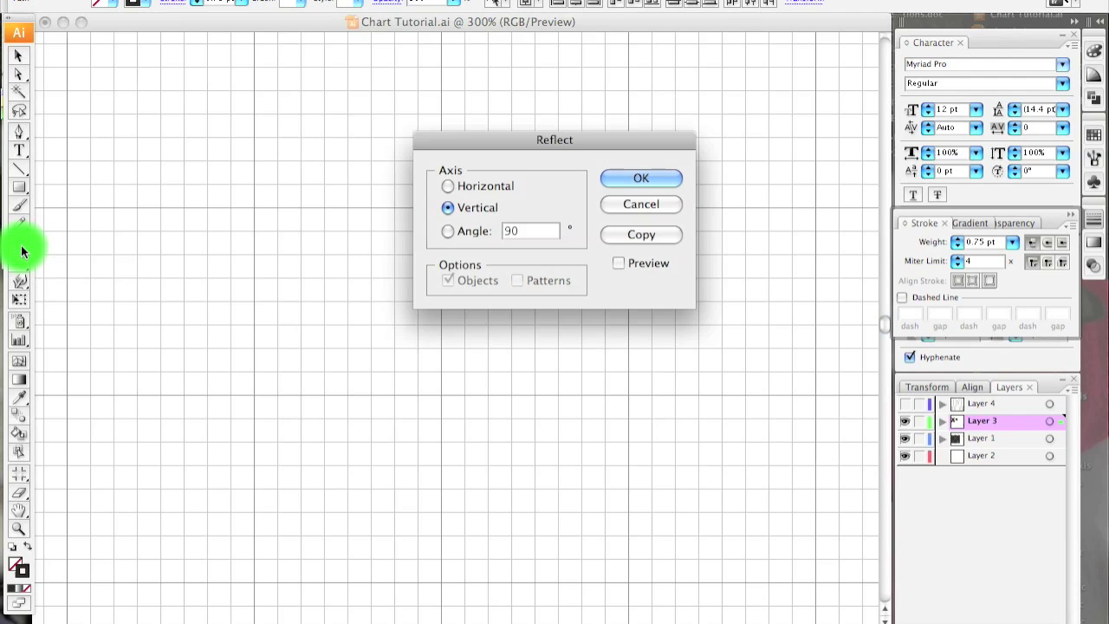
pyautogui.moveTo(597, 149)
pyautogui.mouseDown()
pyautogui.moveTo(572, 304)
pyautogui.moveTo(545, 287)
pyautogui.mouseUp()
pyautogui.click(589, 375)
pyautogui.click(568, 400)
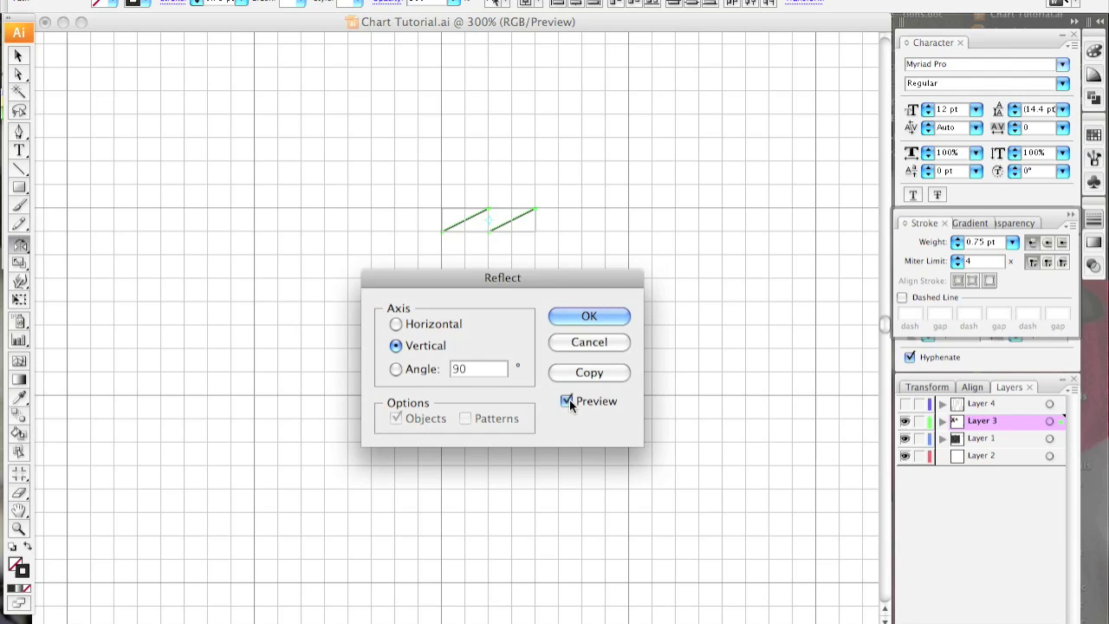
pyautogui.click(585, 372)
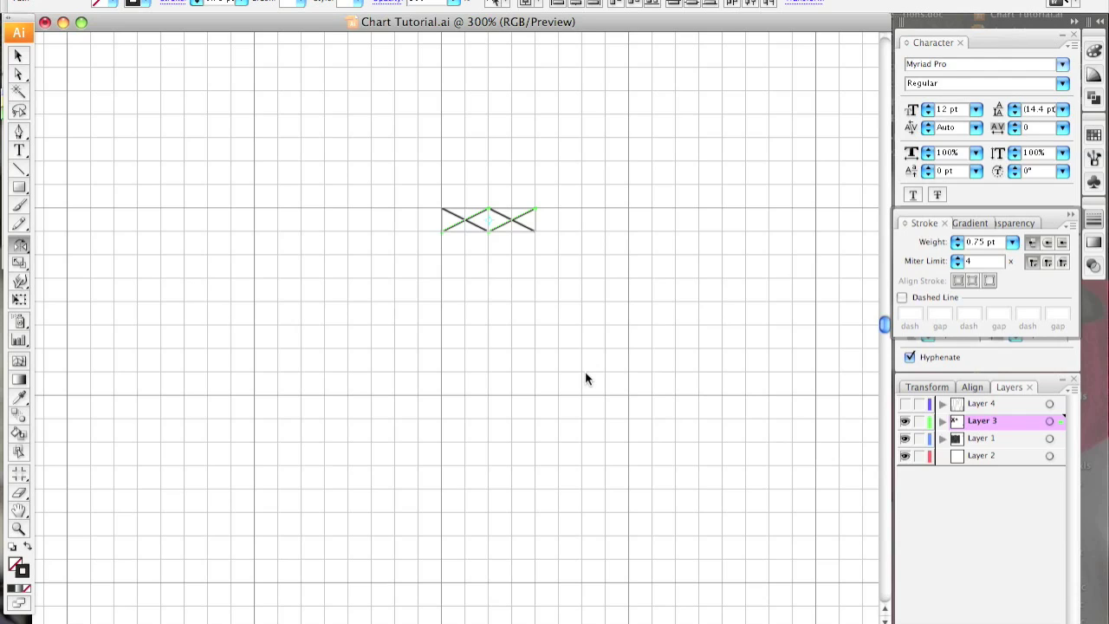
# Undo the reflected copy and the two diagonal lines, keeping only the rectangle
pyautogui.hotkey('ctrl', 'z')
pyautogui.hotkey('ctrl', 'z')
pyautogui.hotkey('ctrl', 'z')
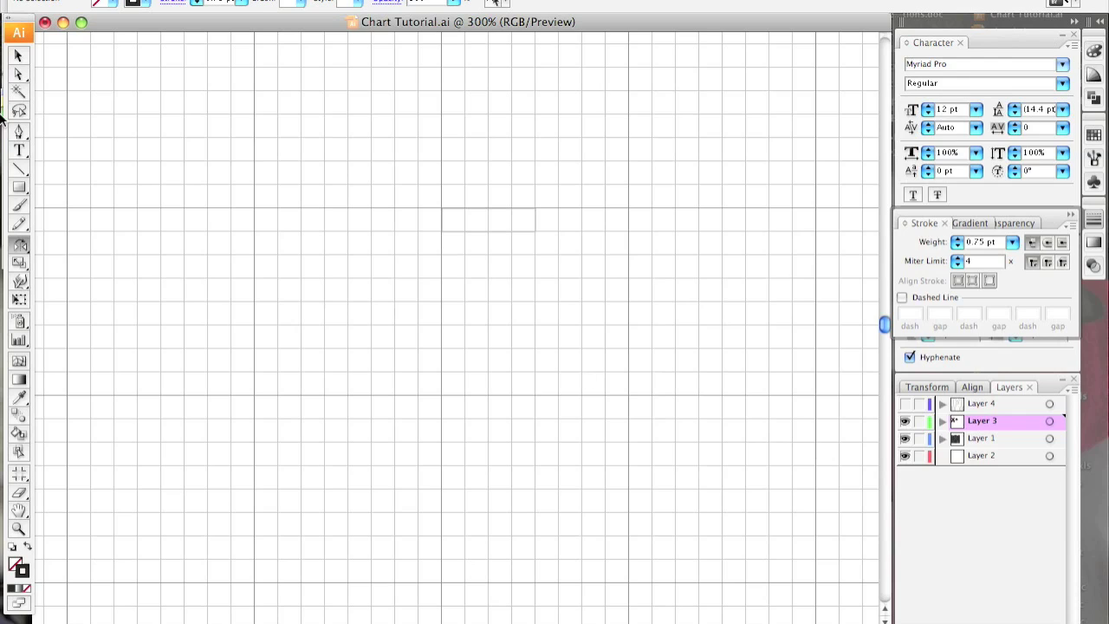
# Draw a short diagonal one grid square wide at each end of the rectangle and a long diagonal rising across its full width
pyautogui.click(19, 167)
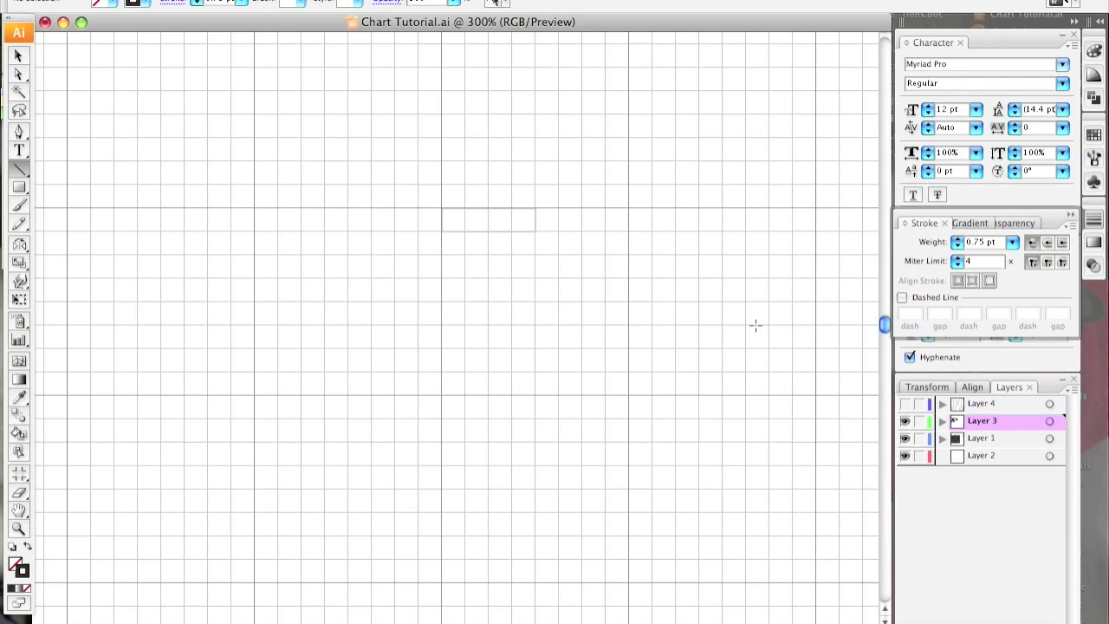
pyautogui.click(534, 230)
pyautogui.moveTo(529, 227); pyautogui.dragTo(512, 212)
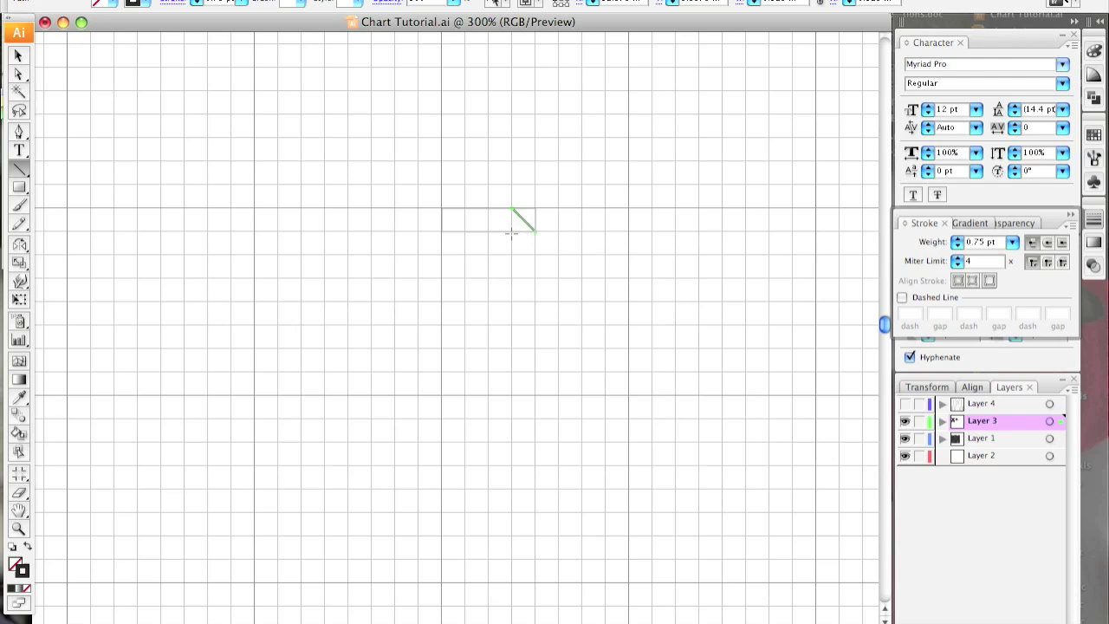
pyautogui.moveTo(464, 230); pyautogui.dragTo(444, 210)
pyautogui.click(441, 231)
pyautogui.moveTo(442, 231); pyautogui.dragTo(537, 216)
# Undo the two short diagonals and the long diagonal line in the rectangle
pyautogui.press('super+z')
pyautogui.press('super+z')
pyautogui.press('super+z')
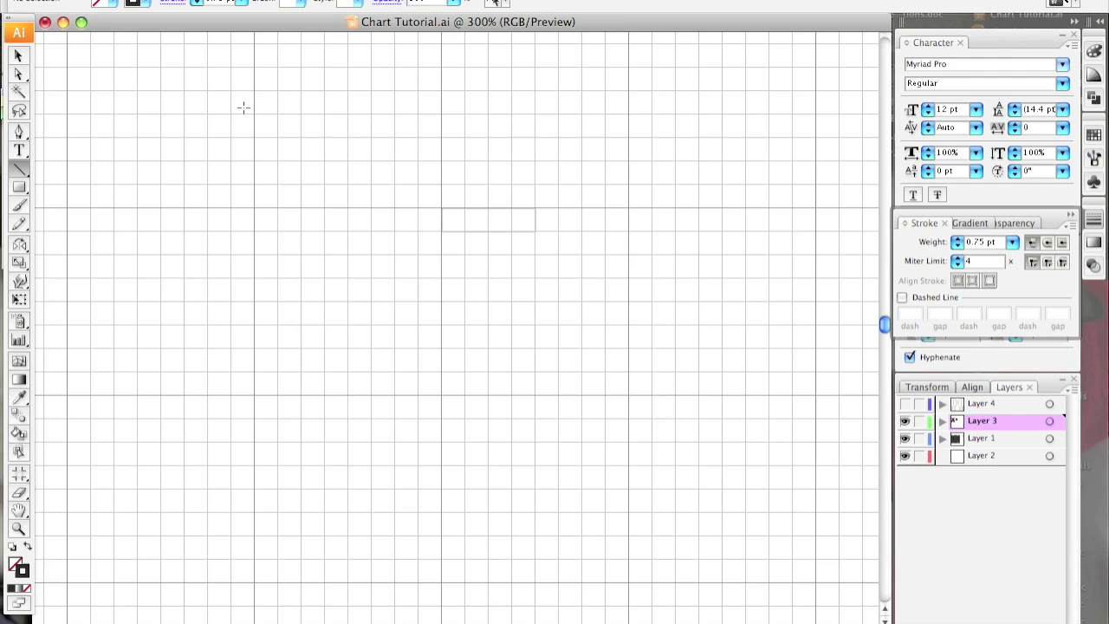
# Complete two side-by-side X shapes of crossing diagonals, each two grid squares wide, in the rectangle, and hide the grid
pyautogui.moveTo(515, 224)
pyautogui.mouseDown()
pyautogui.moveTo(490, 208)
pyautogui.moveTo(483, 228)
pyautogui.moveTo(450, 213)
pyautogui.moveTo(441, 233)
pyautogui.moveTo(445, 208)
pyautogui.moveTo(487, 216)
pyautogui.moveTo(538, 201)
pyautogui.mouseUp()
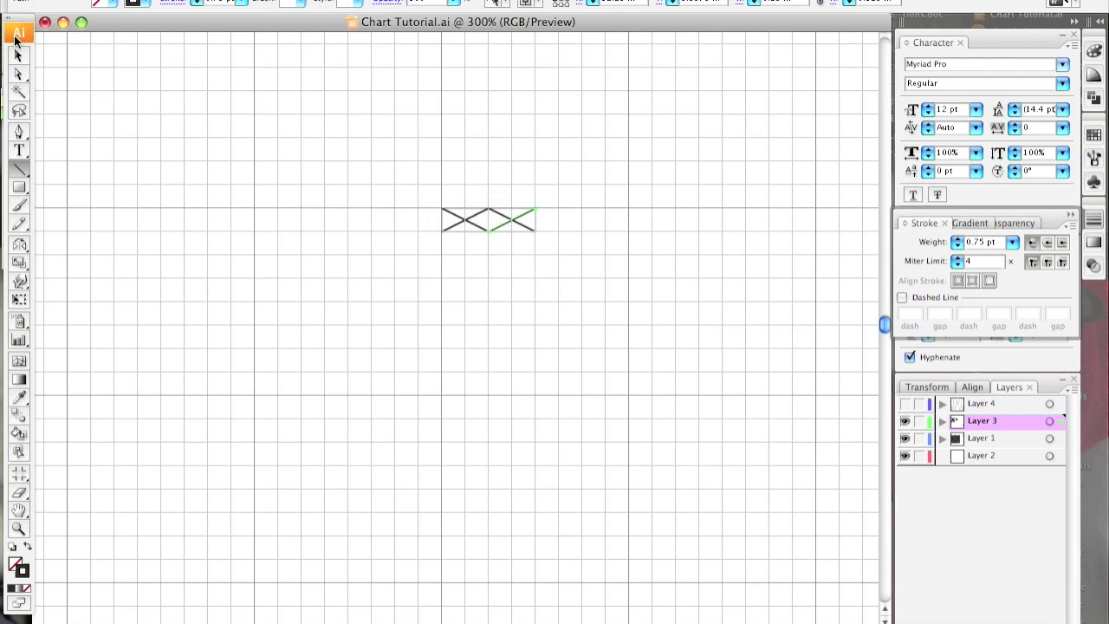
pyautogui.click(19, 54)
pyautogui.press('z')
pyautogui.moveTo(404, 171); pyautogui.dragTo(579, 272)
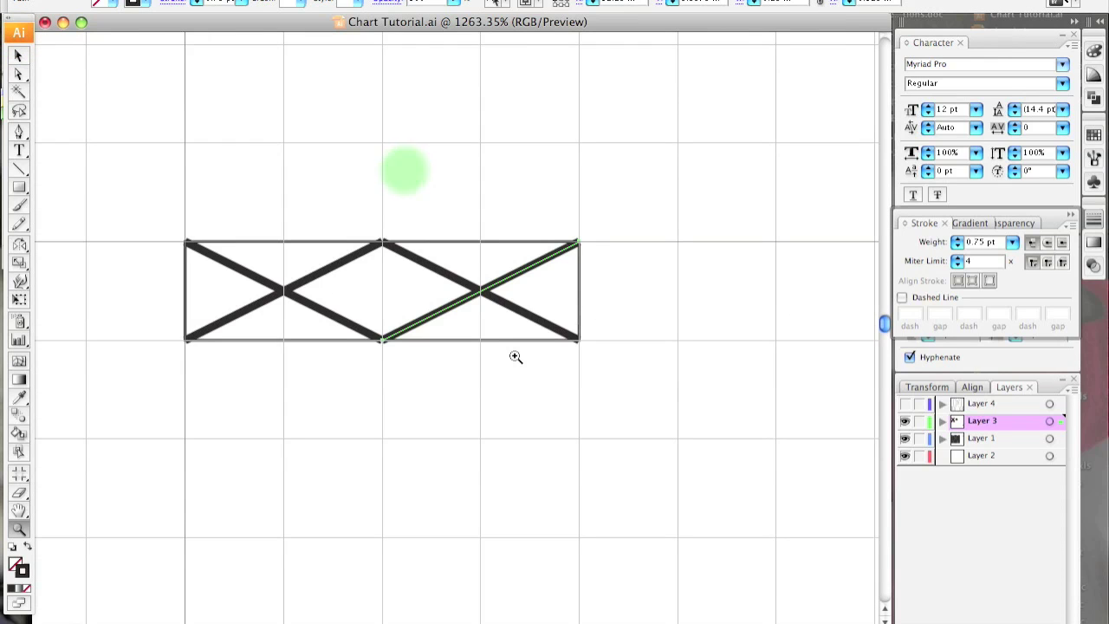
pyautogui.press('super+apostrophe')
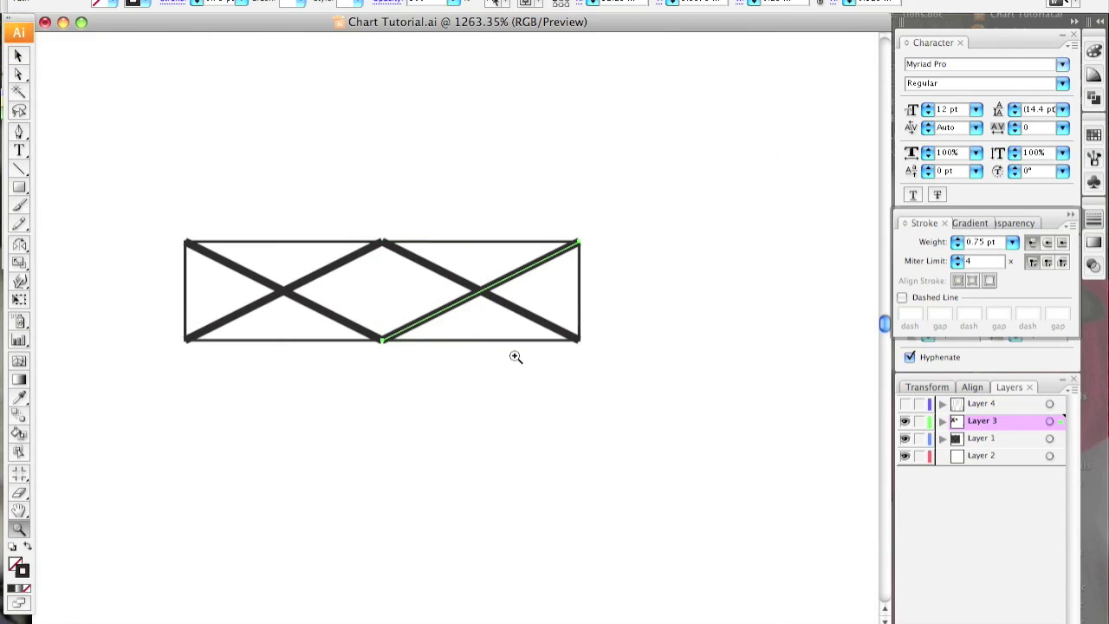
# Select the rectangle and all its diagonal lines, and give their strokes projecting caps
pyautogui.click(21, 86)
pyautogui.click(18, 75)
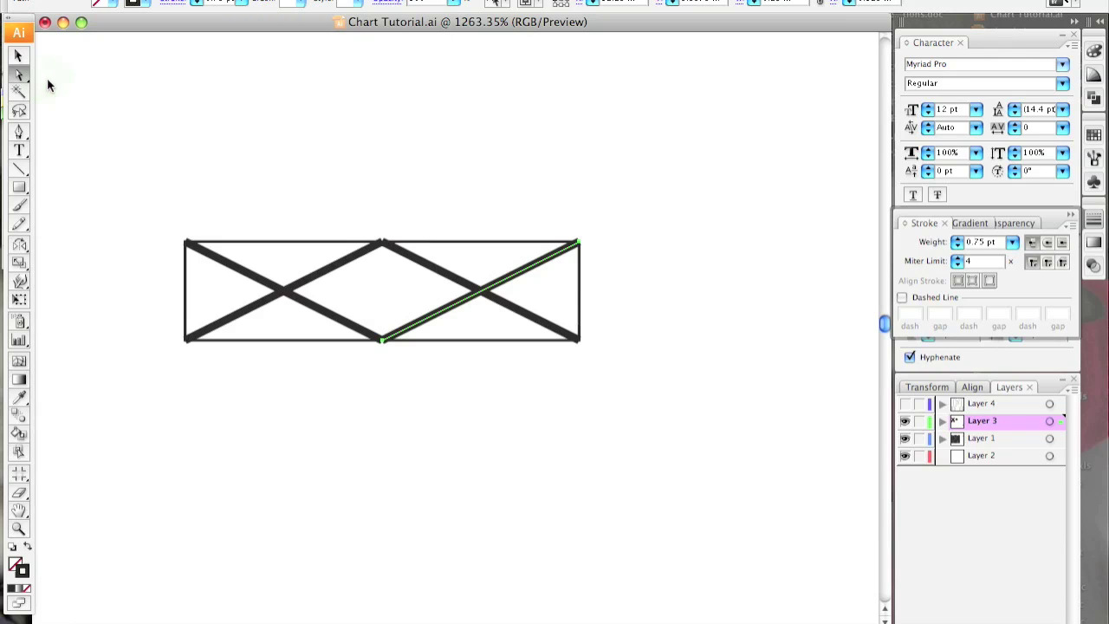
pyautogui.click(19, 55)
pyautogui.moveTo(153, 182); pyautogui.dragTo(701, 477)
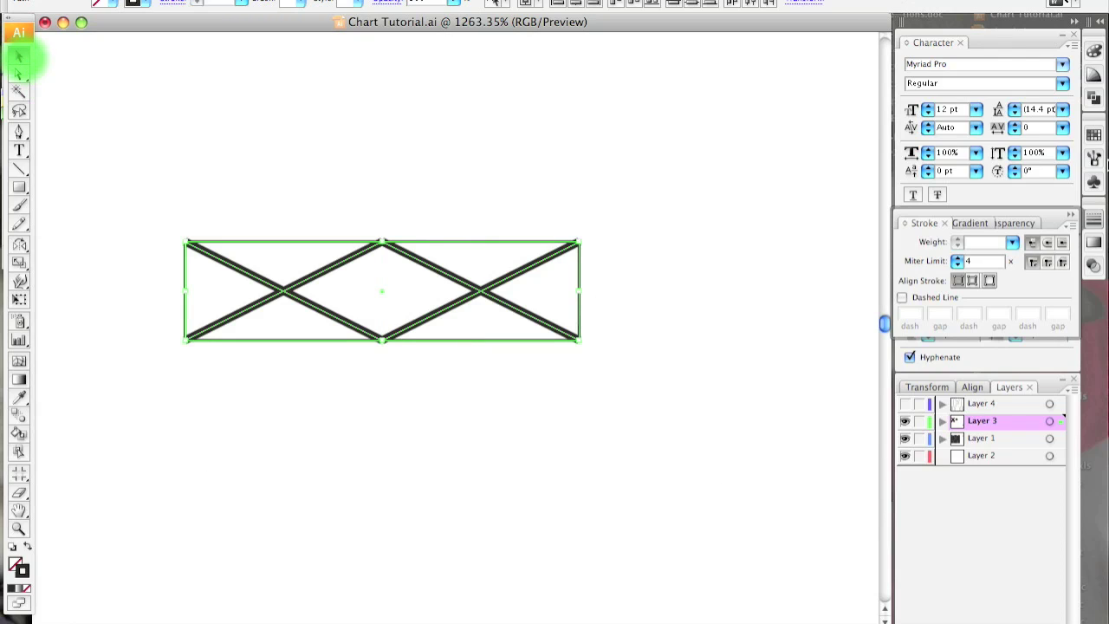
pyautogui.click(1061, 244)
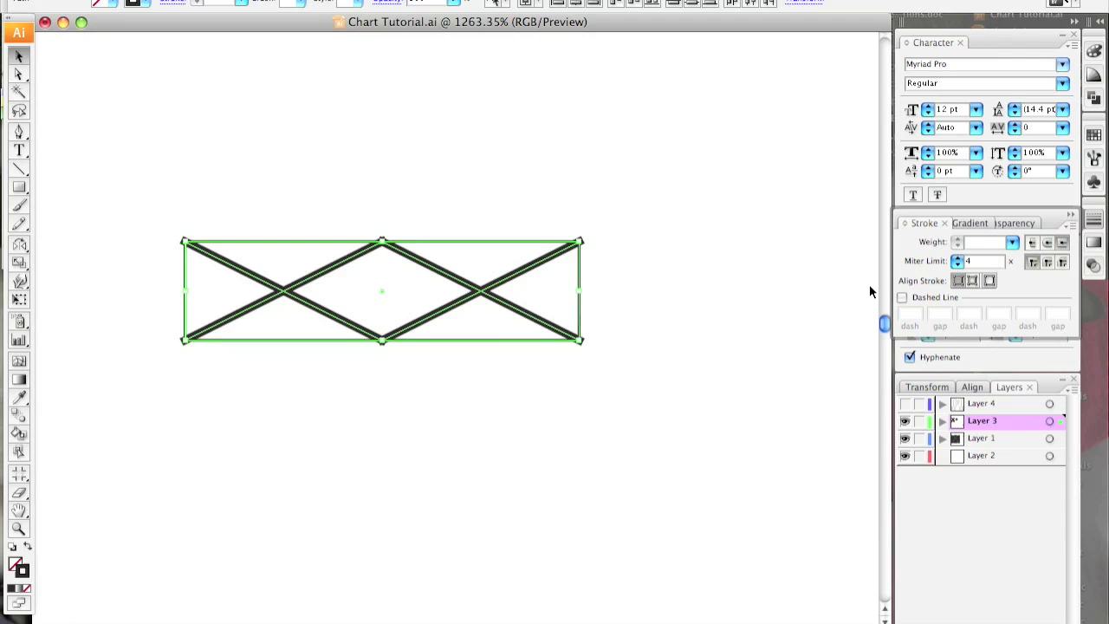
pyautogui.click(630, 338)
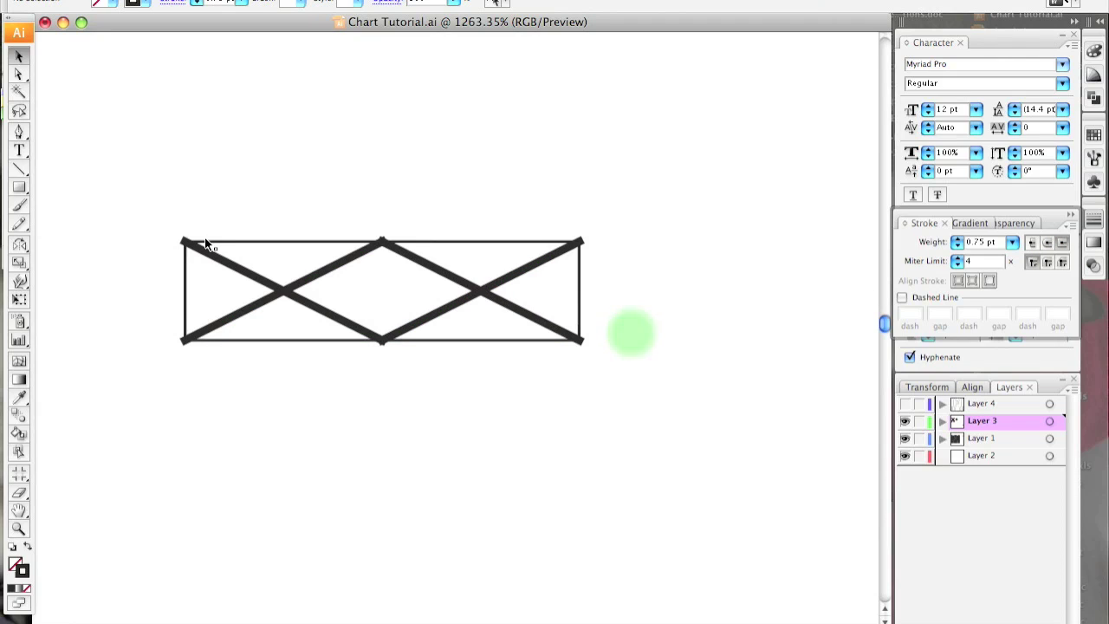
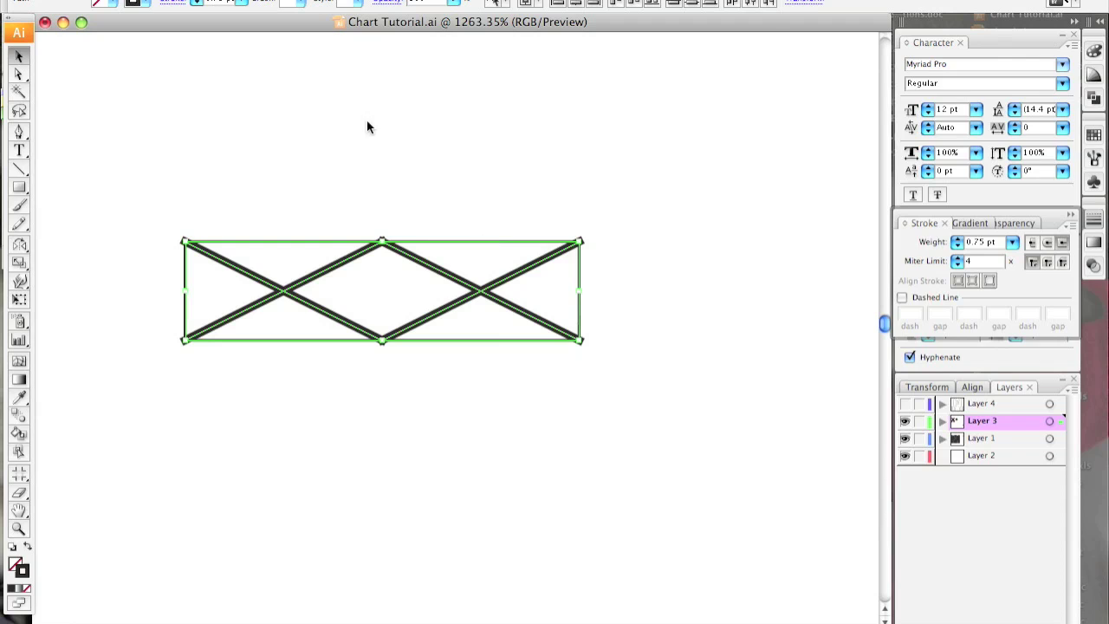
# Expand only the strokes of the selected diagonal lines into filled shapes, leaving the Fill option off, and deselect them
pyautogui.click(212, 0)
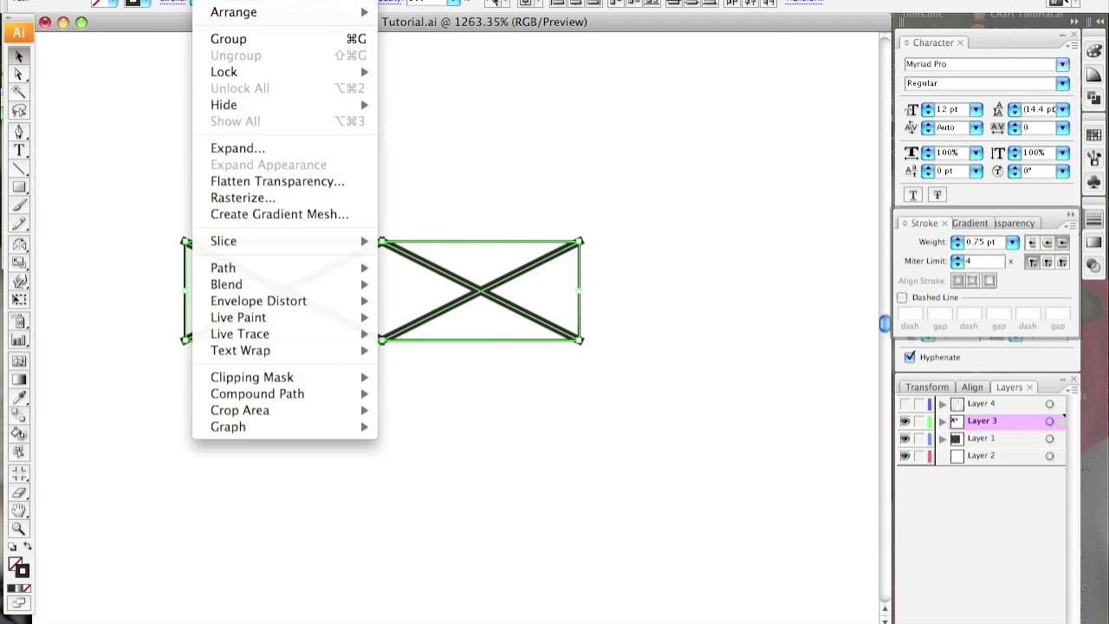
pyautogui.click(225, 151)
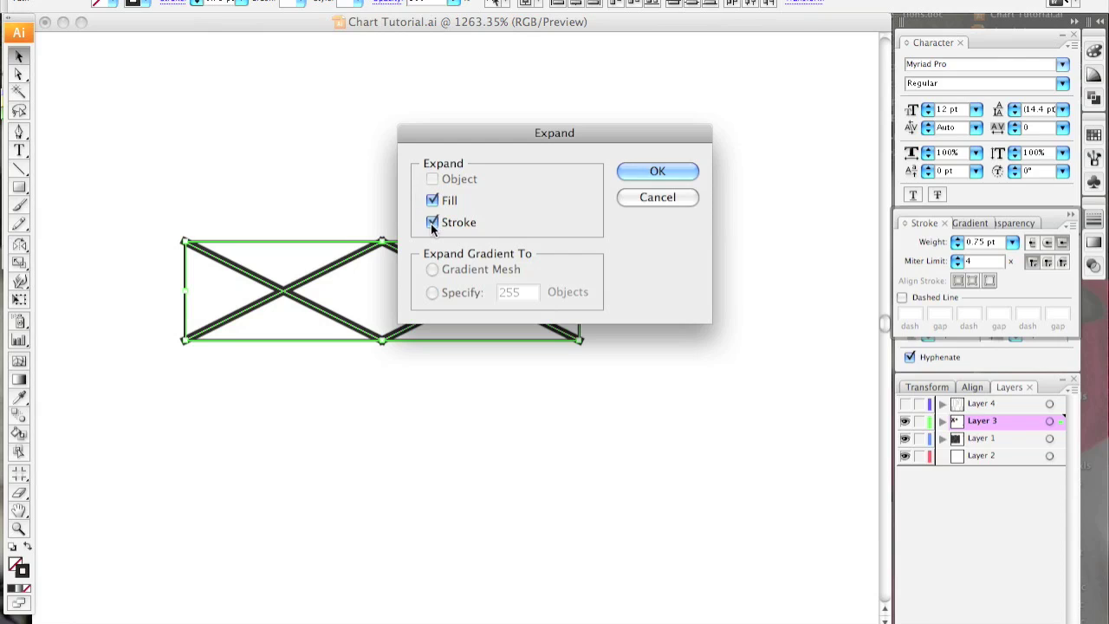
pyautogui.click(432, 199)
pyautogui.click(646, 170)
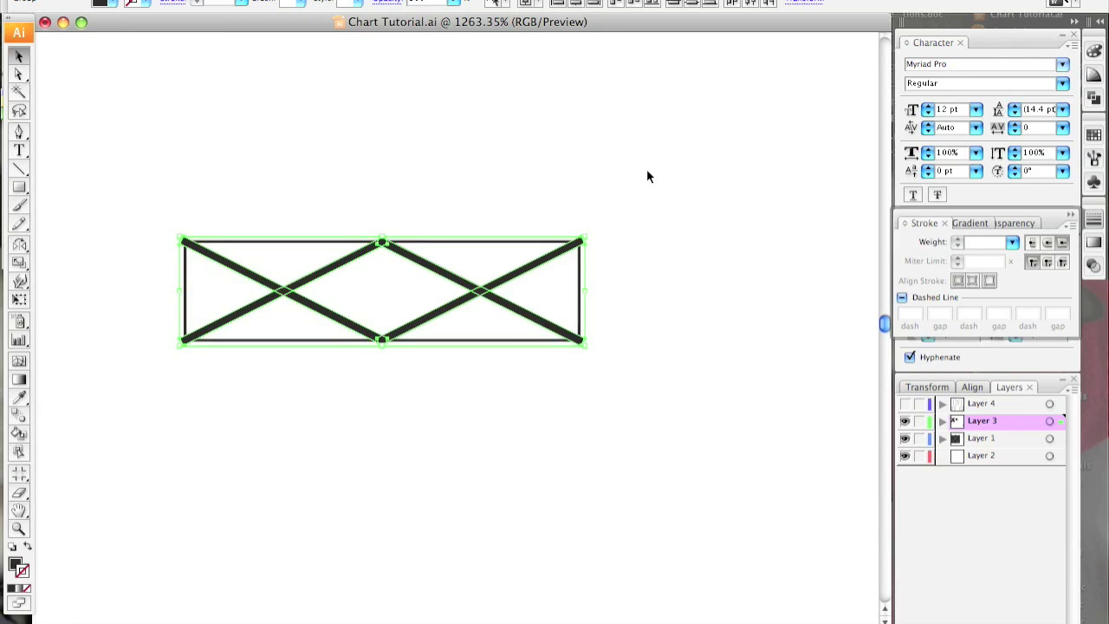
pyautogui.click(338, 149)
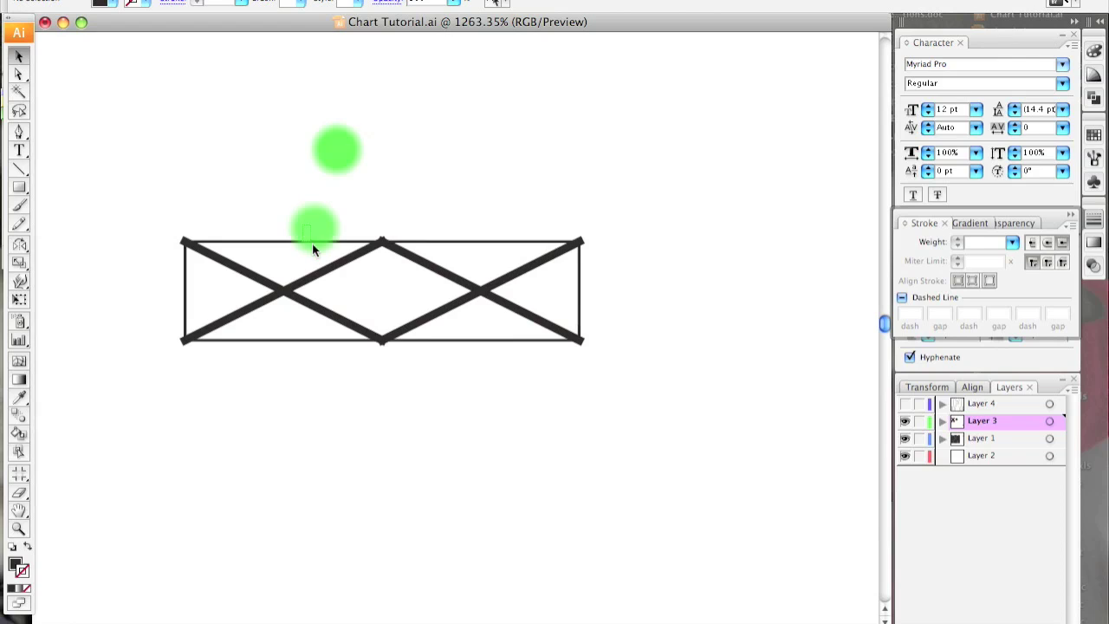
# Set the stroke of the thin rectangle around the crossing diagonals to None and deselect it
pyautogui.click(309, 239)
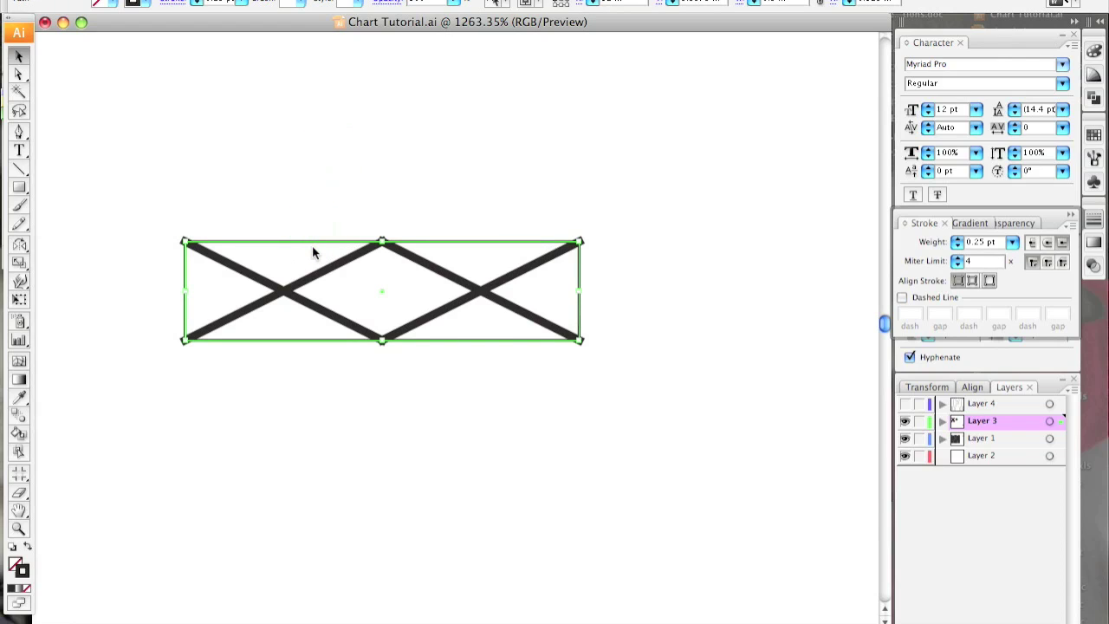
pyautogui.click(22, 569)
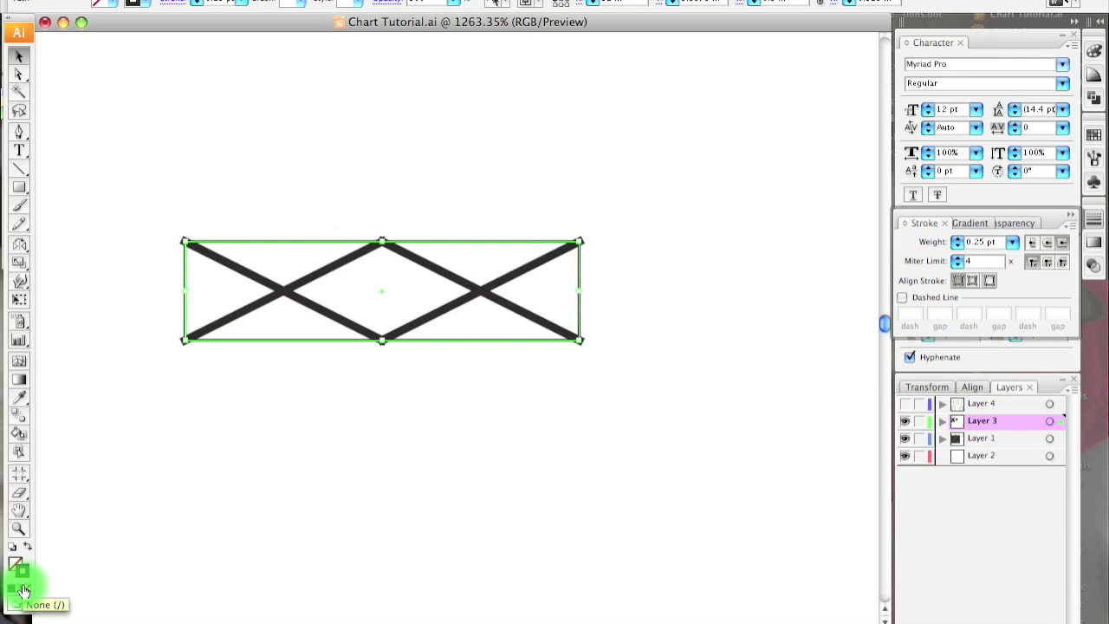
pyautogui.click(23, 591)
pyautogui.click(202, 102)
# Select the strokeless rectangle together with all the expanded diagonals and split them with the Pathfinder Divide operation
pyautogui.moveTo(130, 125); pyautogui.dragTo(664, 400)
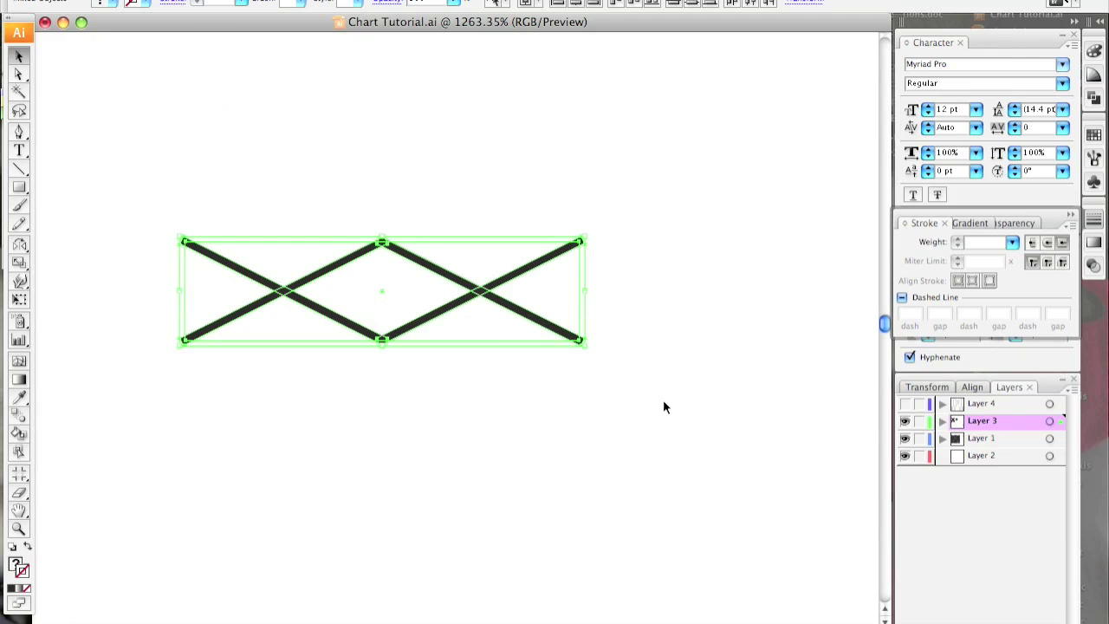
pyautogui.click(1097, 100)
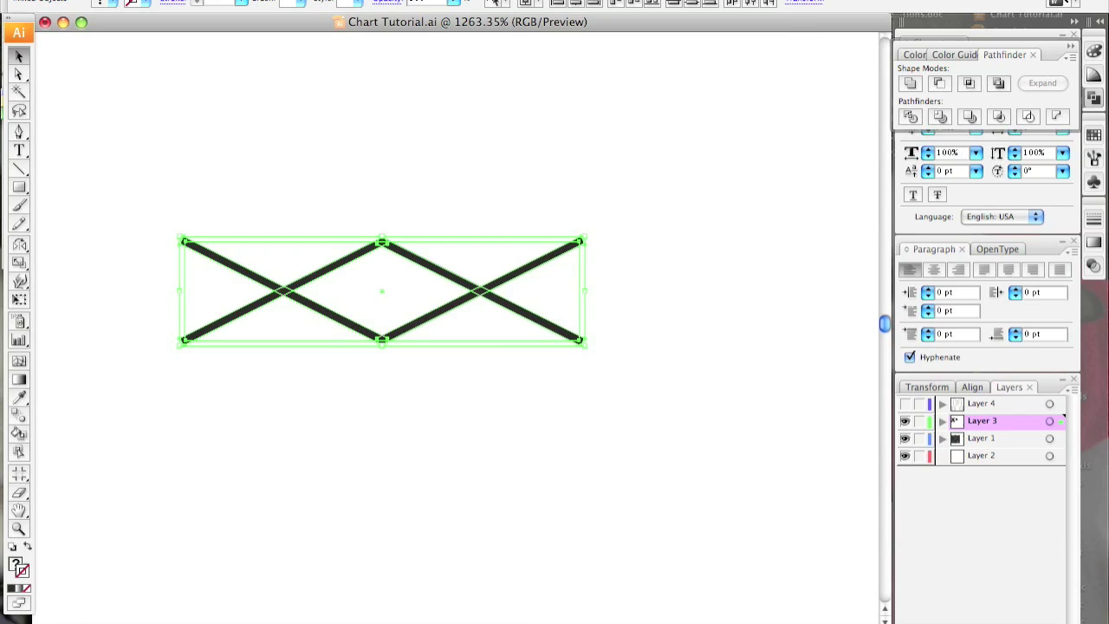
pyautogui.click(526, 389)
pyautogui.click(906, 116)
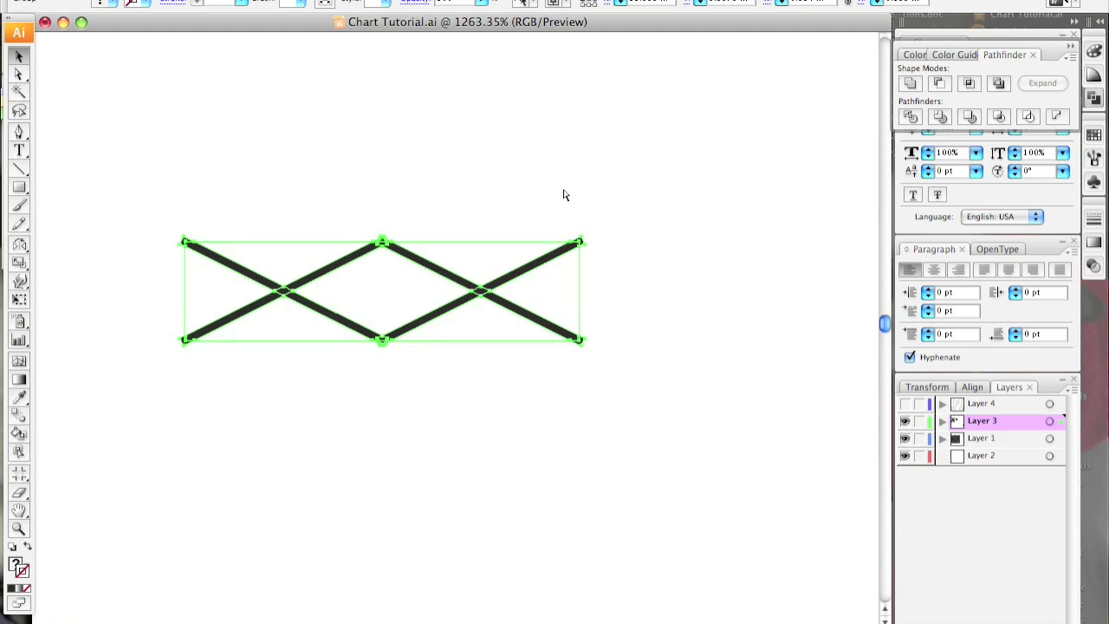
# Ungroup the divided pieces of the symbol completely and clear the selection
pyautogui.press('super+shift+g')
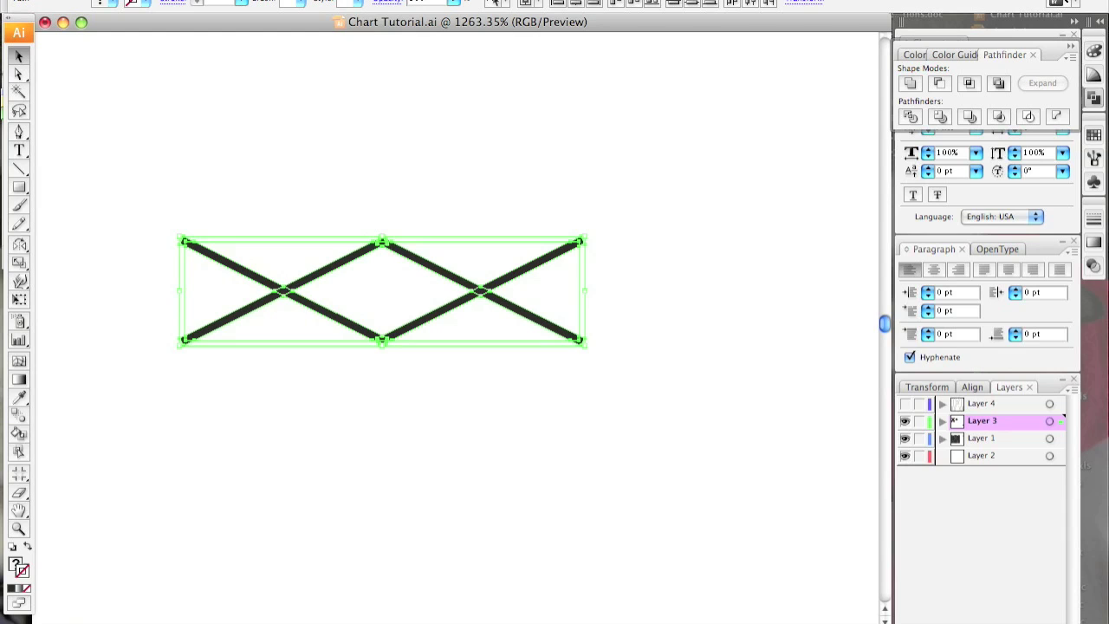
pyautogui.click(216, 0)
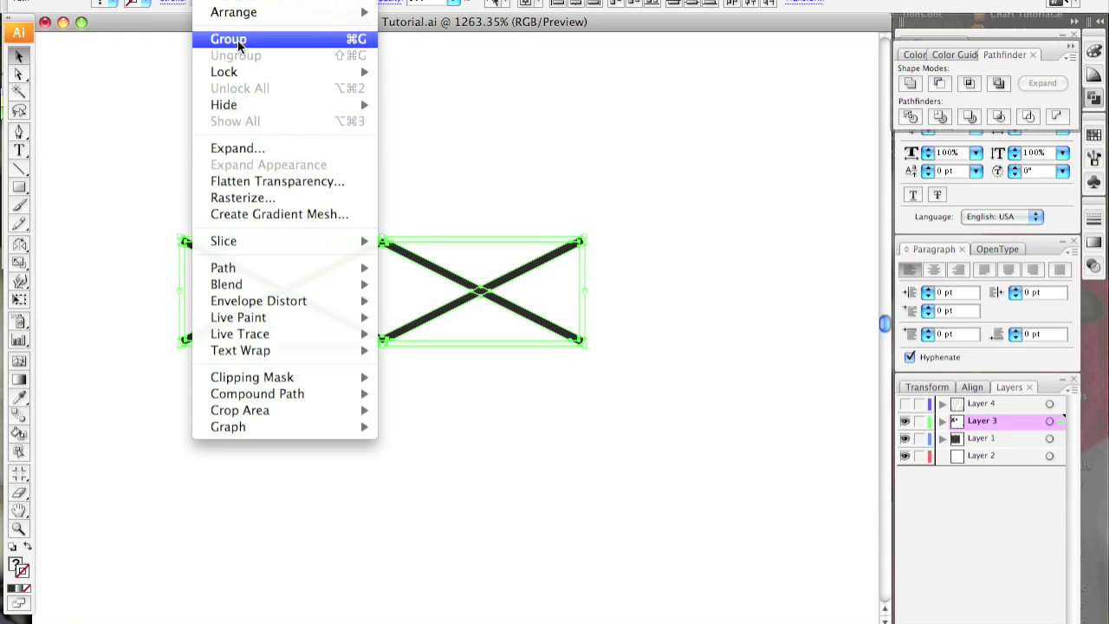
pyautogui.click(536, 151)
pyautogui.press('super+shift+a')
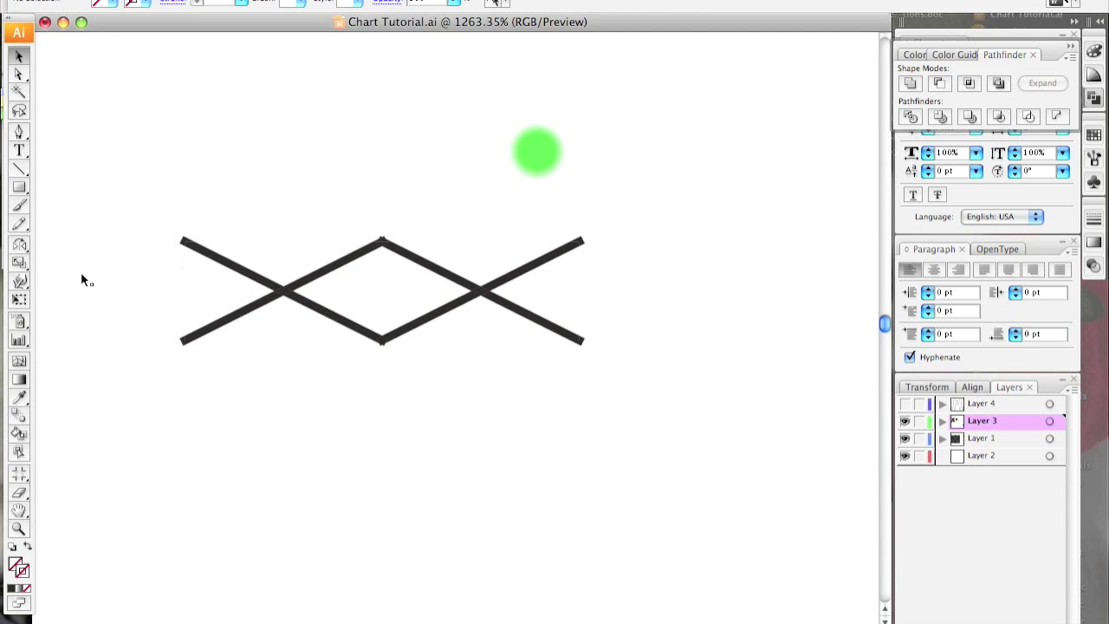
# Show the grid and select the small line-end piece at the symbol's upper-left corner
pyautogui.press('super+apostrophe')
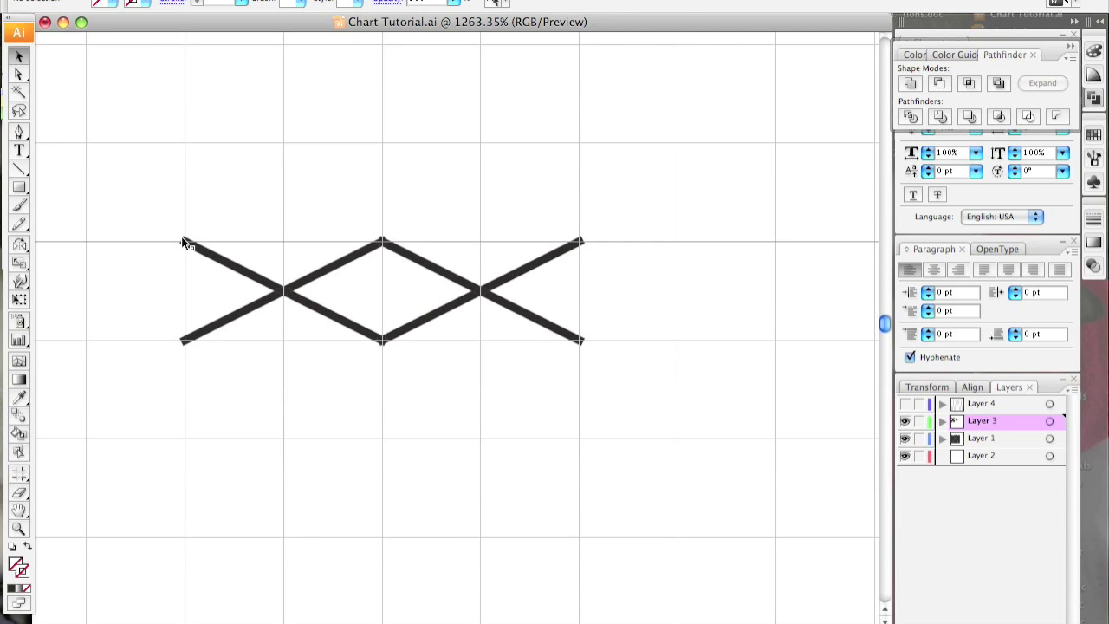
pyautogui.click(189, 242)
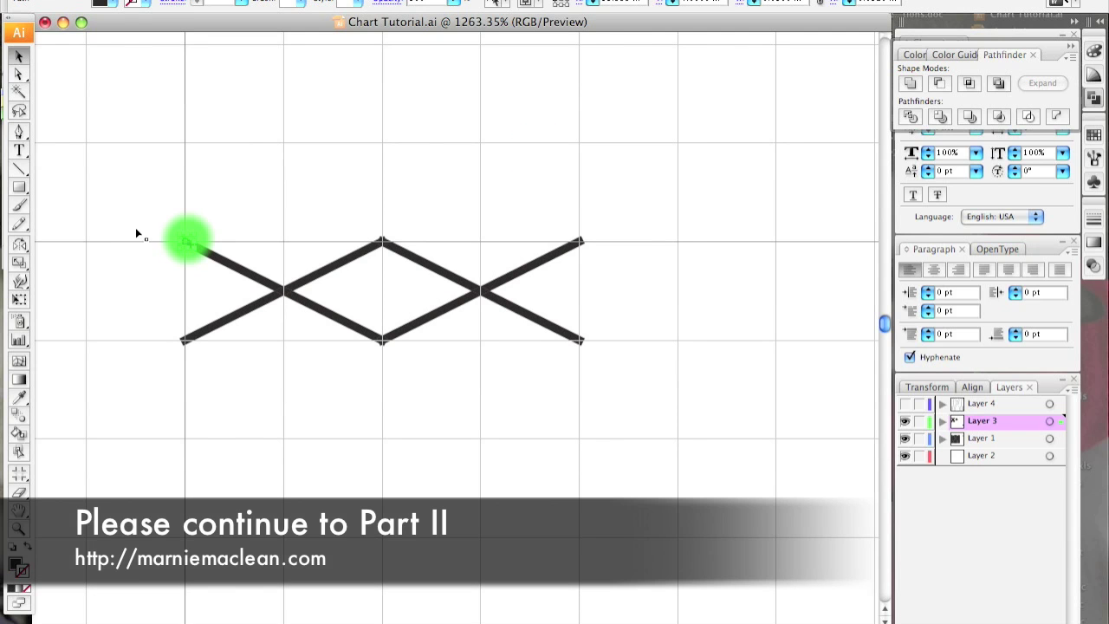
pyautogui.press('super+equal')
pyautogui.press('super+equal')
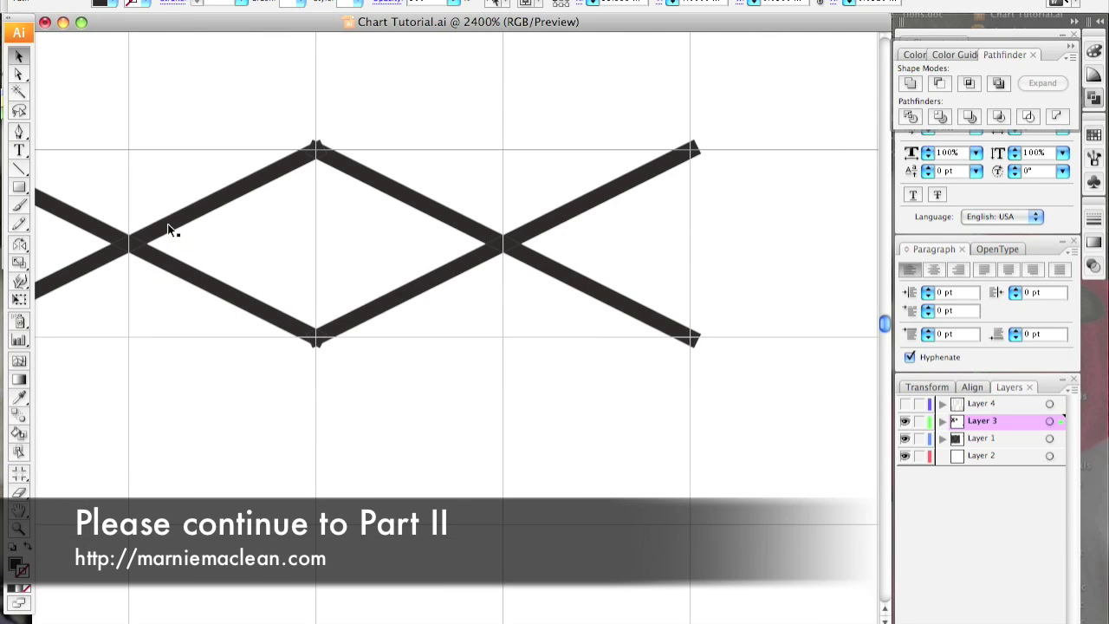